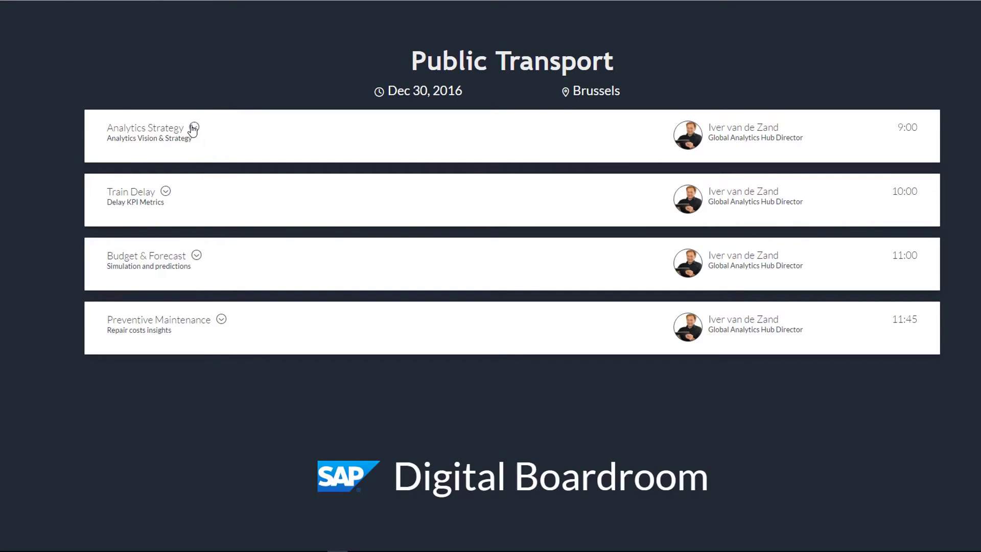
Preview the Analytics Strategy, Train Delay, Budget & Forecast and Preventive Maintenance sessions, then open Analytics Vision & Strategy
left_click(194, 128)
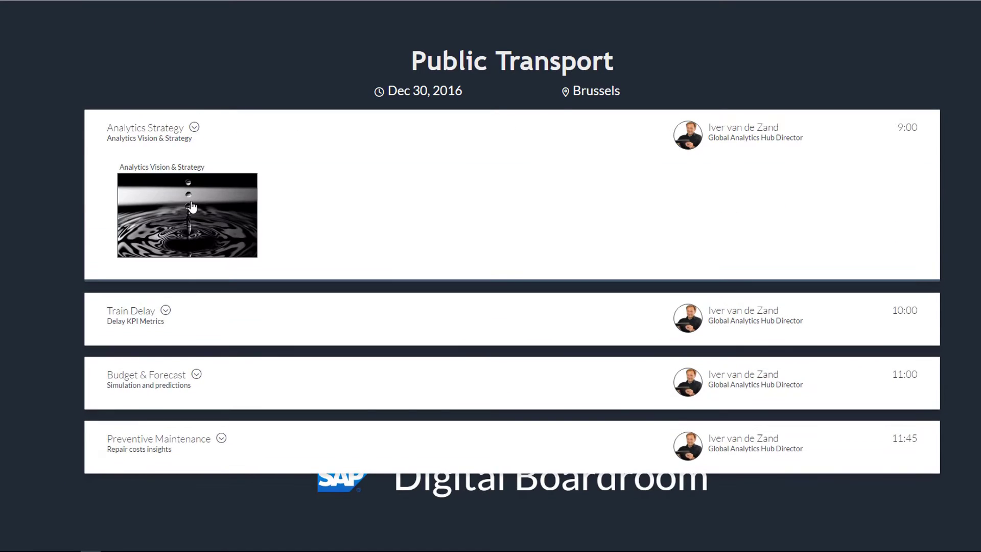
left_click(165, 311)
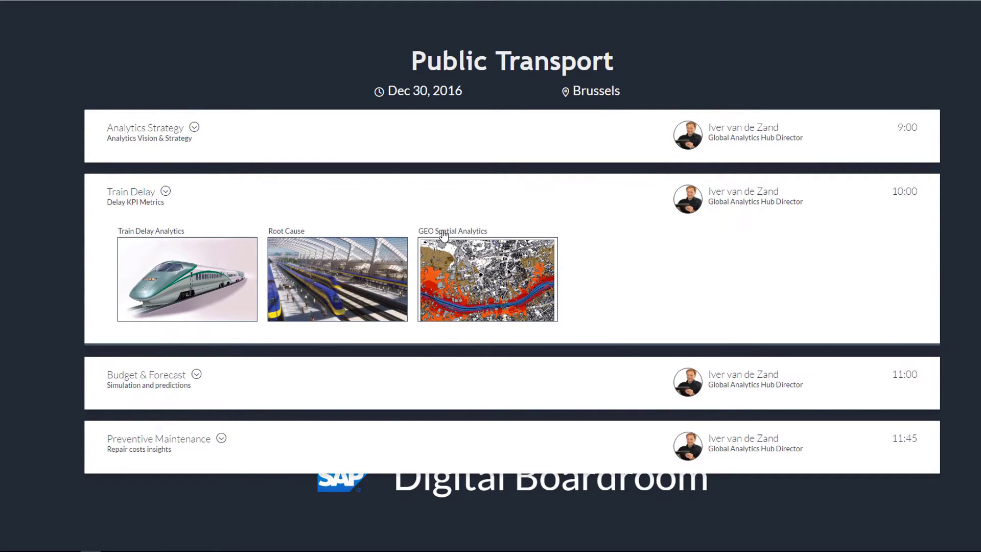
left_click(196, 375)
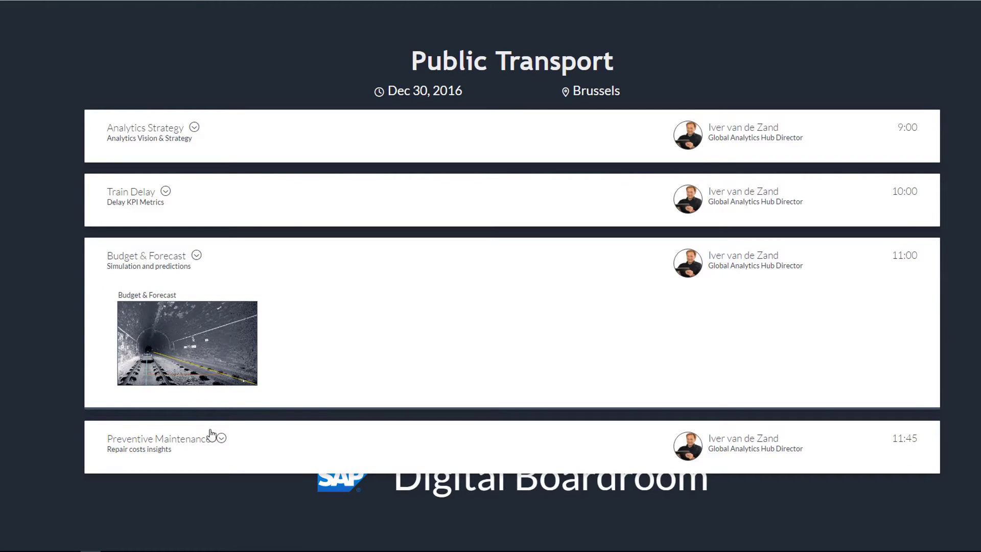
left_click(219, 437)
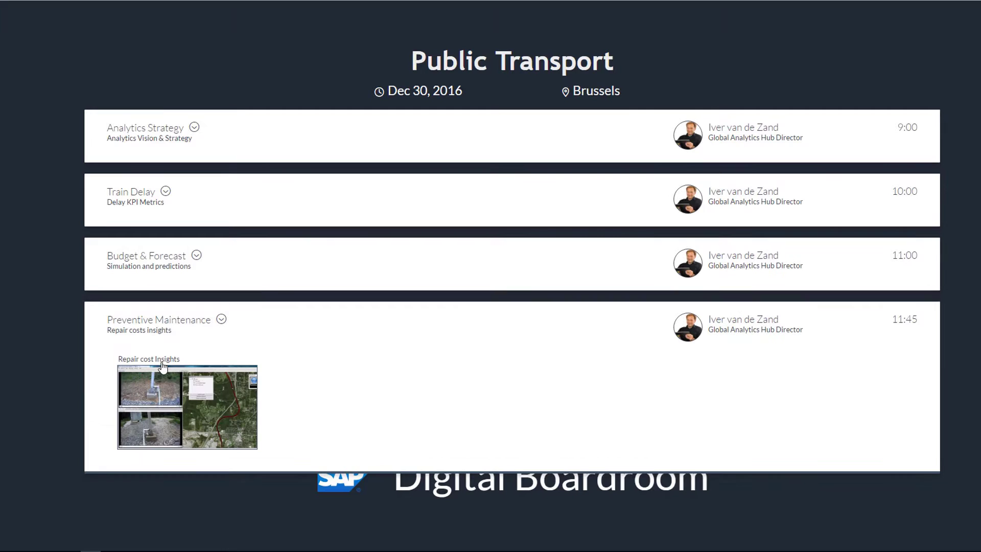
left_click(194, 128)
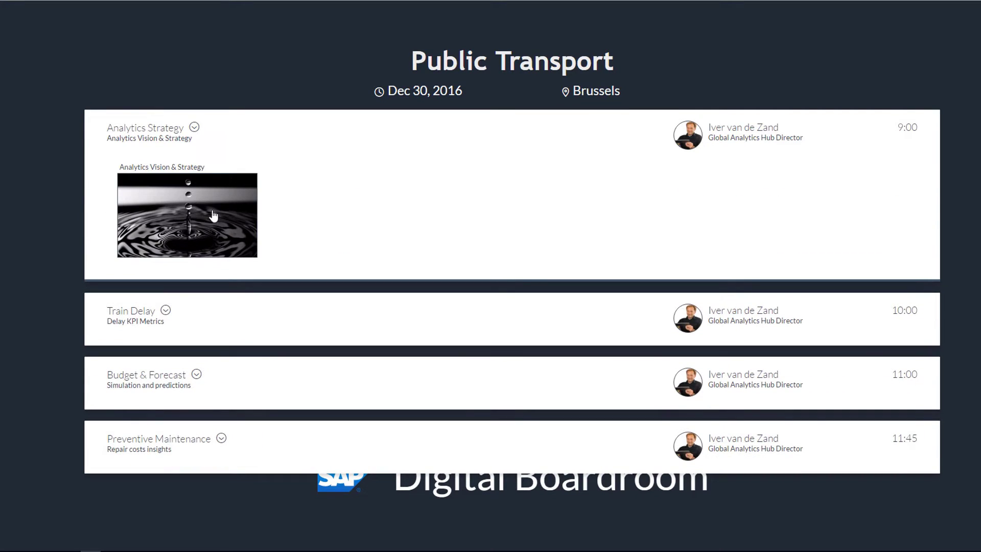
left_click(215, 219)
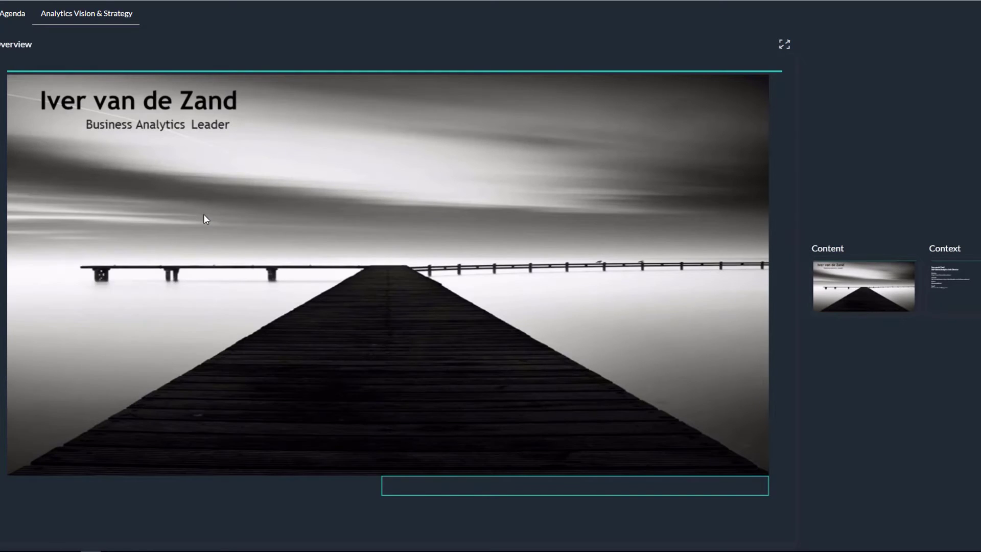
Page forward to slide 4 on incidents management, repair costs and train delays insights
left_click(486, 485)
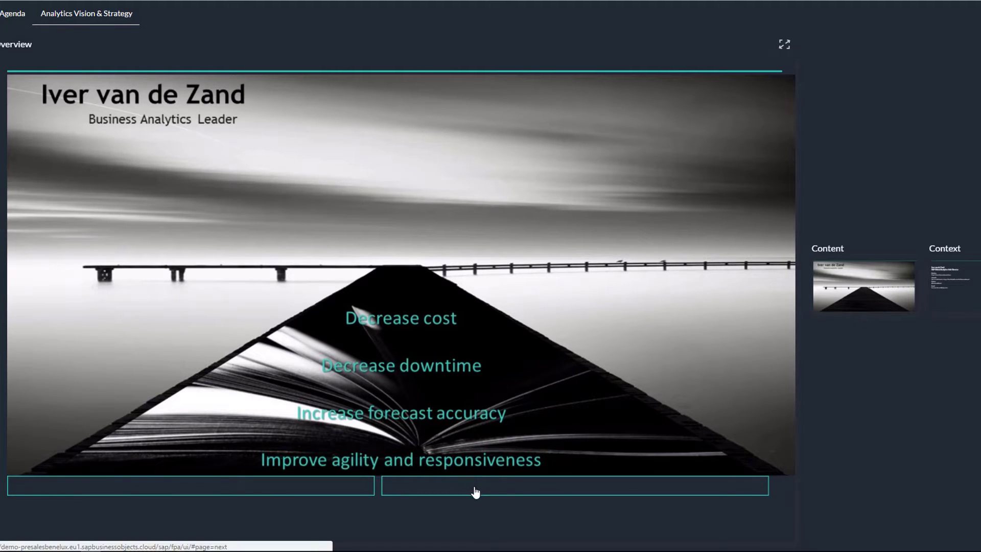
left_click(475, 491)
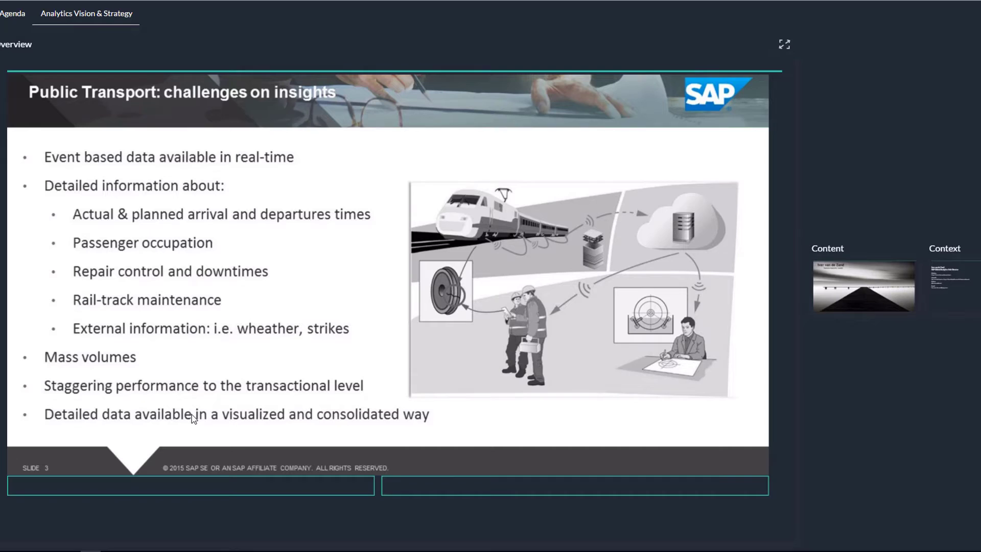
left_click(486, 489)
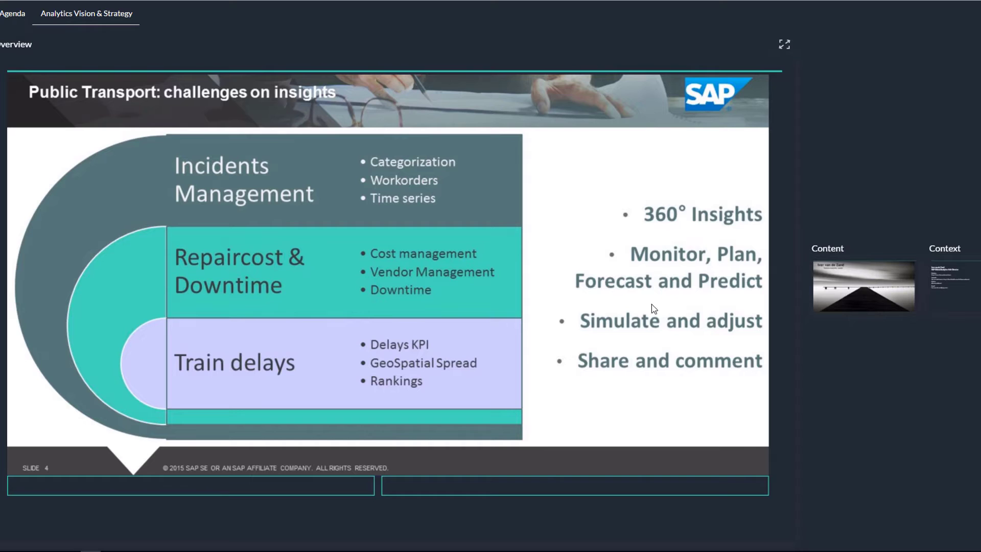
Advance past the BusinessObjects Cloud and architecture slides to slide 7 on Digital Boardroom benefits
left_click(488, 491)
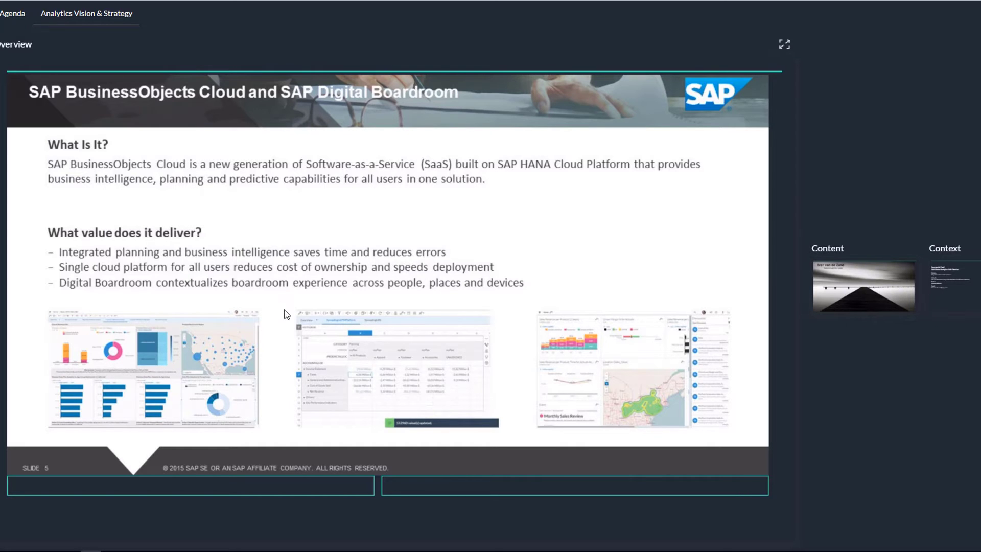
left_click(442, 489)
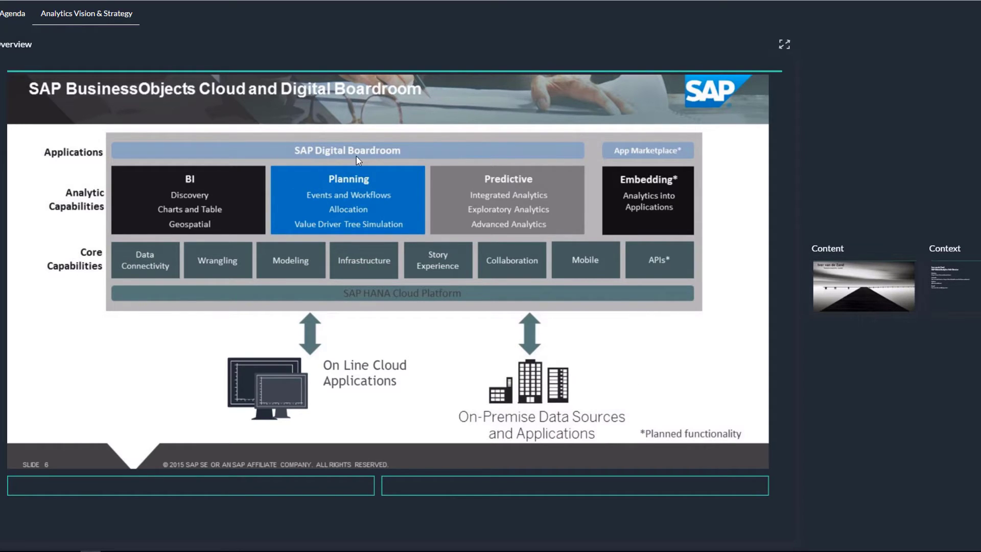
left_click(427, 484)
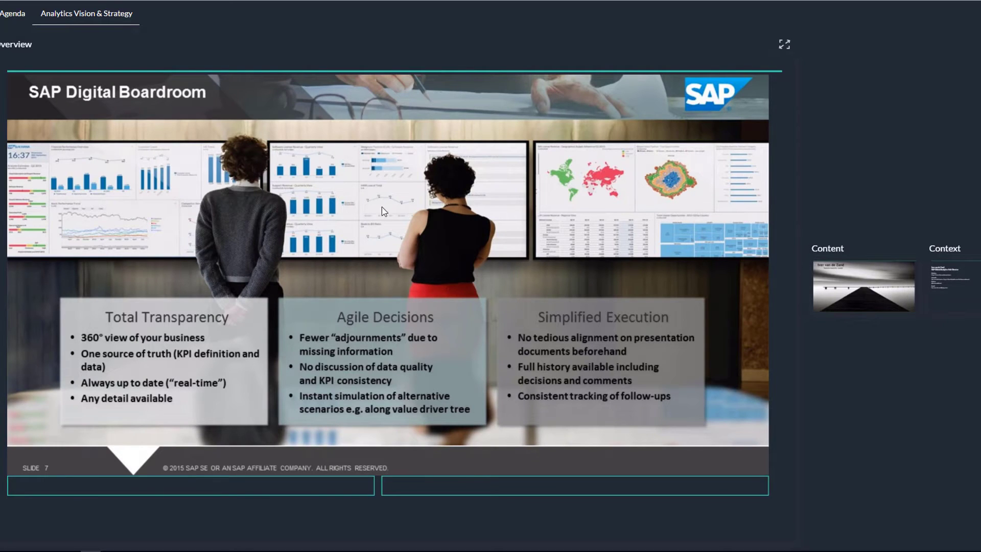
View the Content and Context pages, return to Overview and the presenter profile, then the agenda
left_click(836, 286)
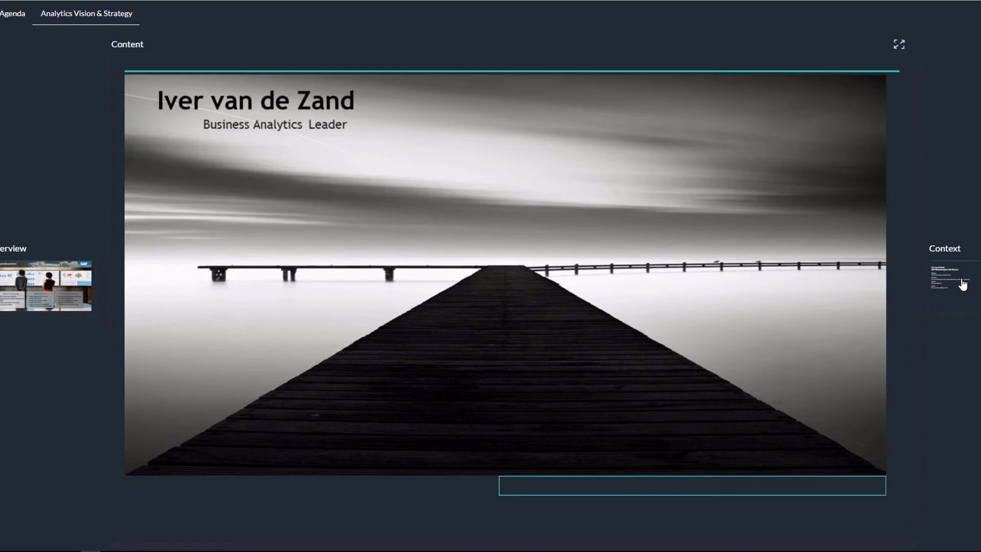
left_click(950, 278)
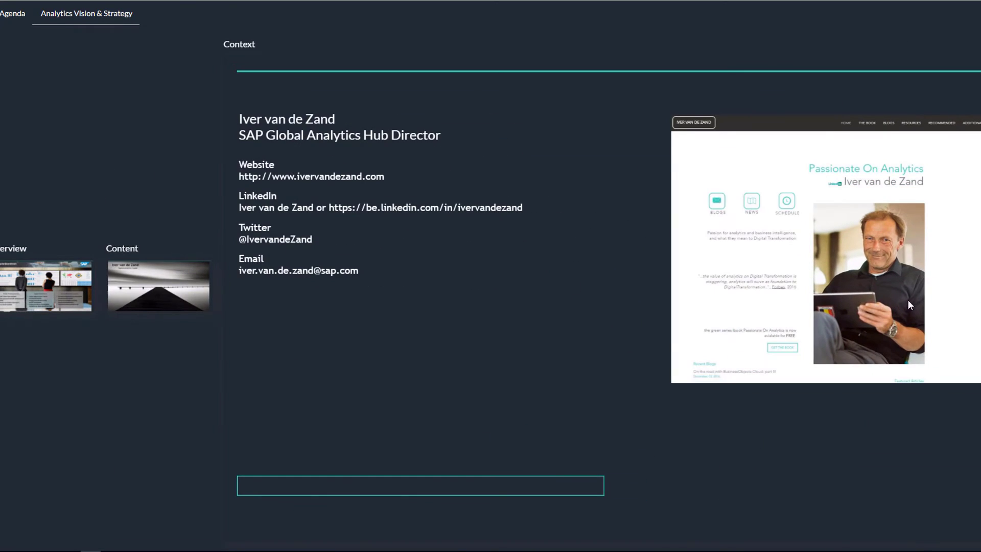
left_click(50, 288)
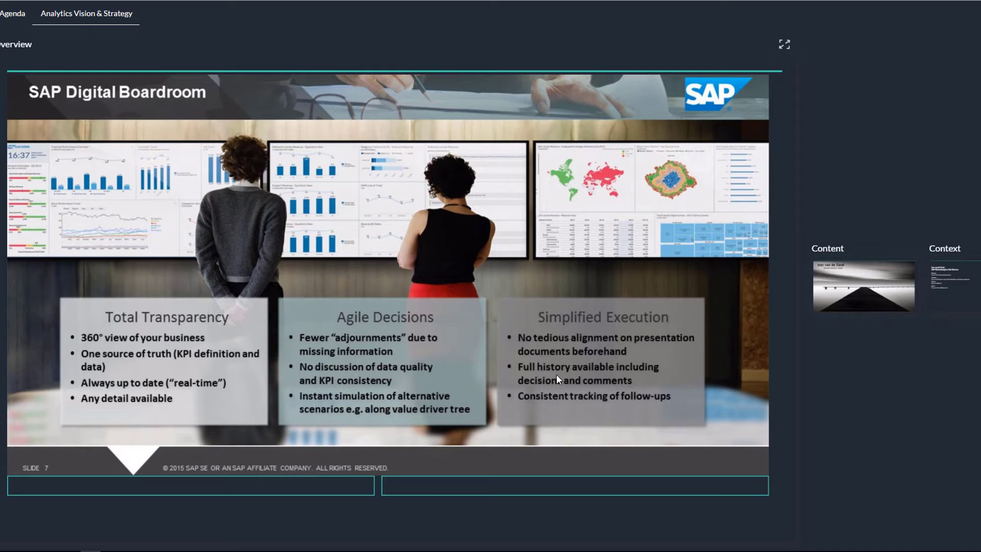
left_click(451, 491)
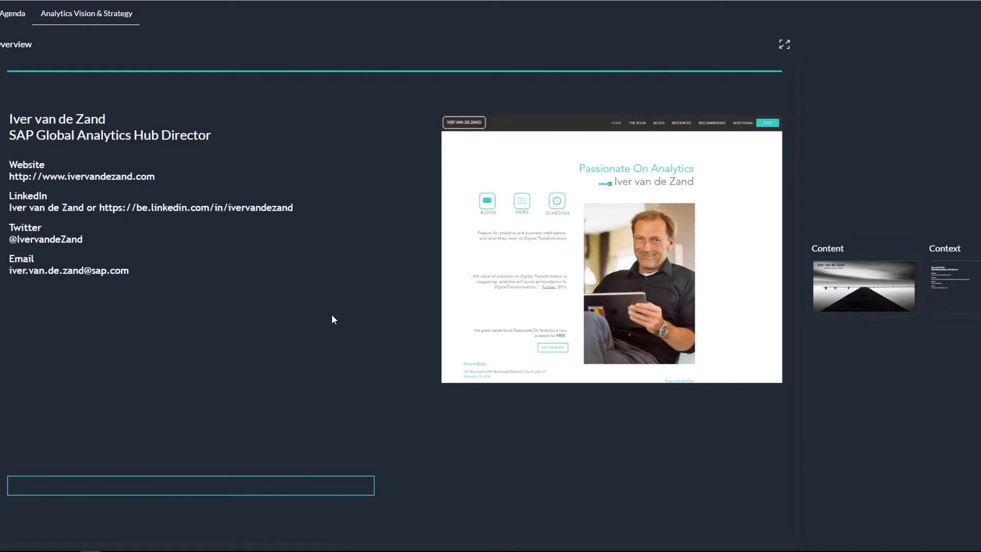
left_click(16, 19)
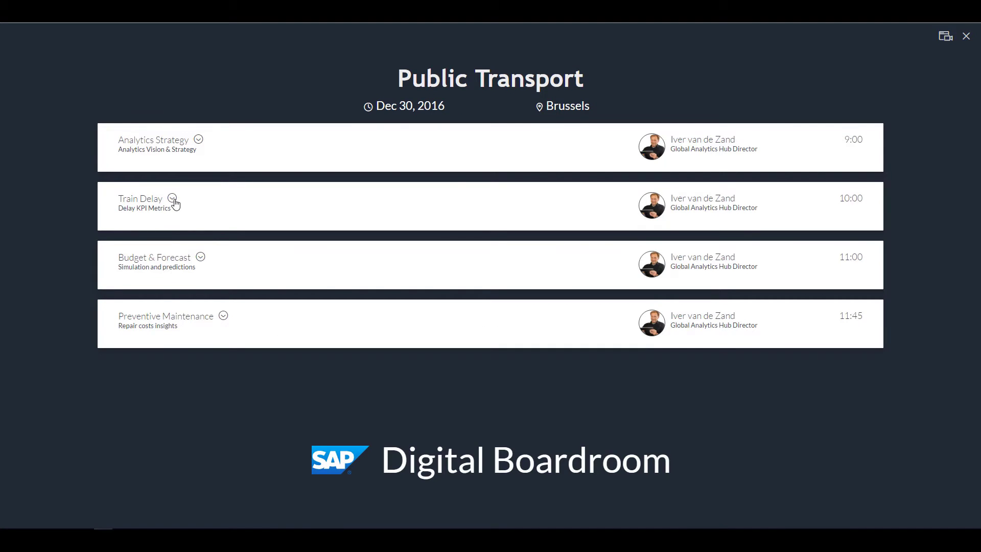
Open Train Delay Analytics and inspect the Delay Dashboard's 4, 5 and 6 Min Late chart values
left_click(172, 199)
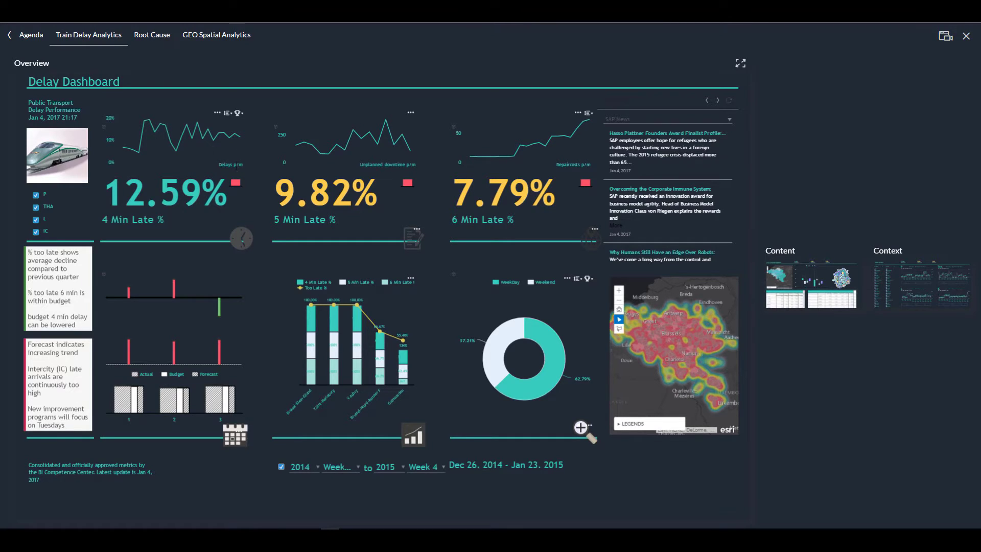
mouse_move(238, 183)
mouse_move(407, 183)
mouse_move(314, 353)
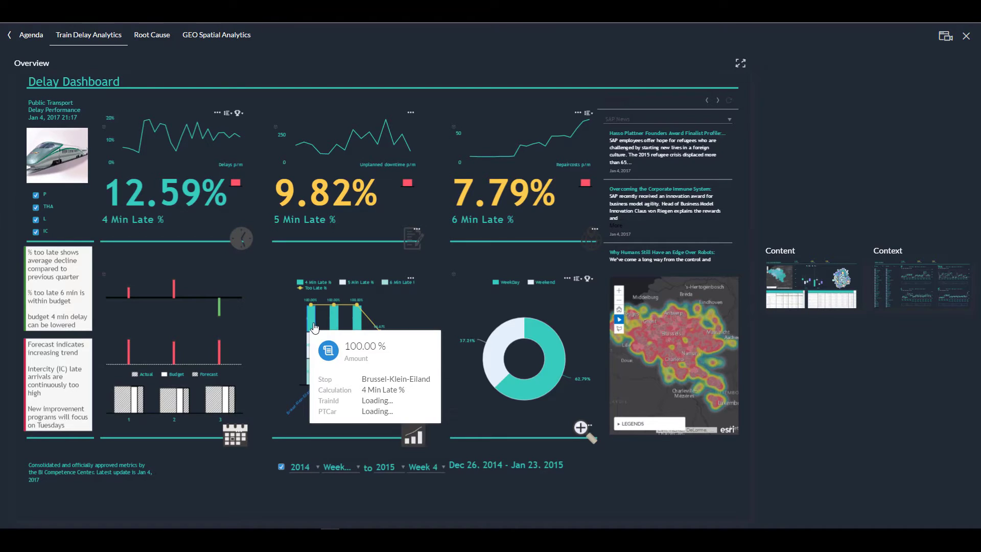
mouse_move(315, 326)
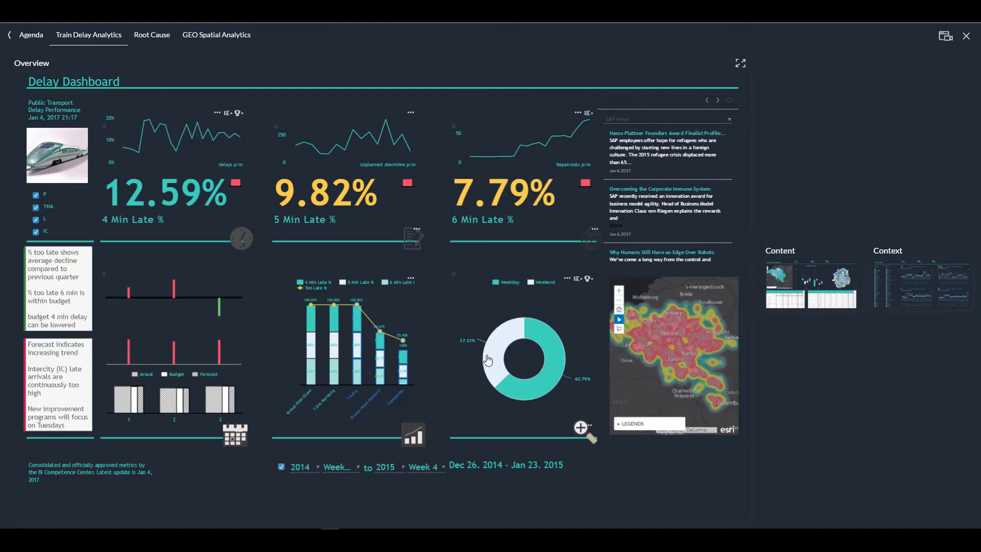
mouse_move(515, 337)
Switch the news panel to Traffic News and zoom the heatmap into Brussels–Charleroi and back out
left_click(728, 119)
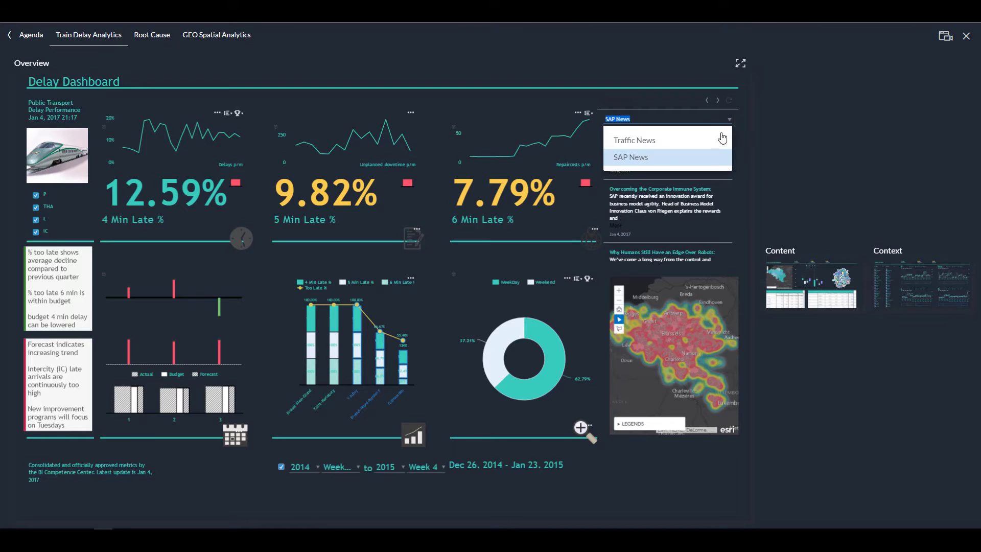
left_click(651, 144)
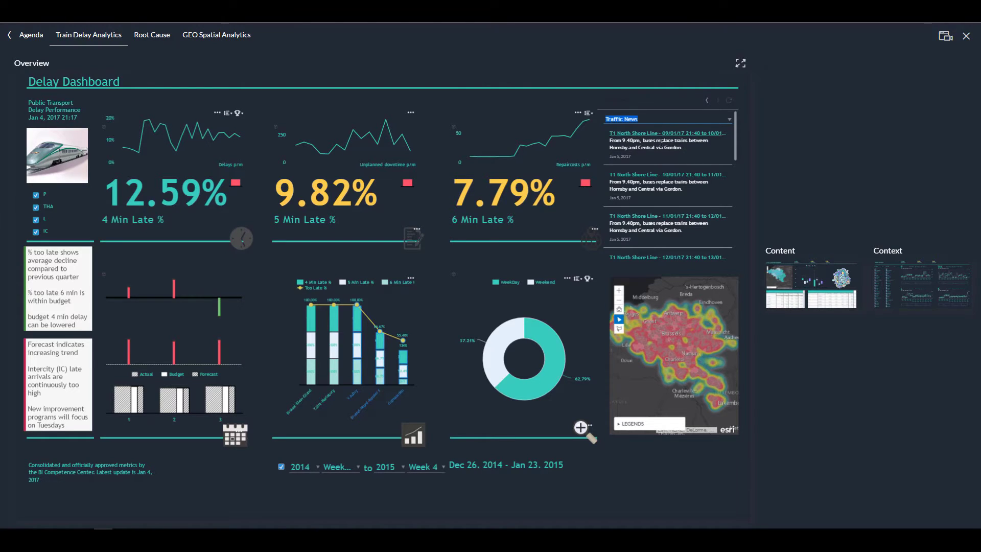
mouse_move(664, 332)
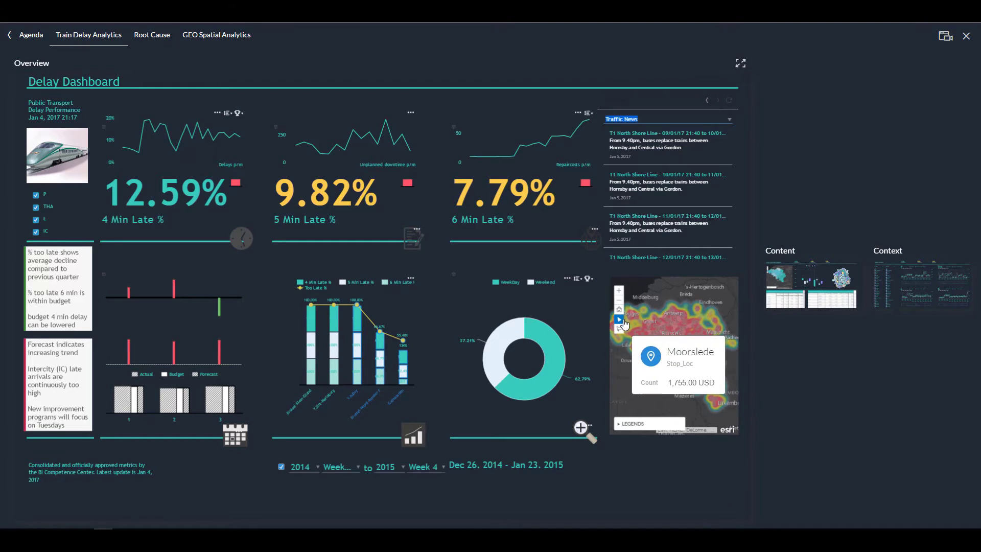
left_click(620, 291)
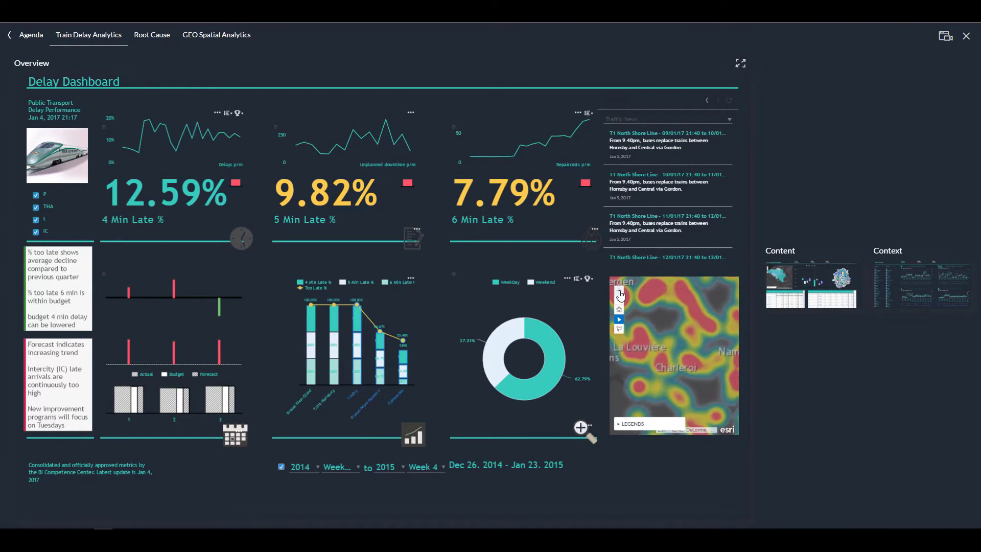
mouse_move(676, 317)
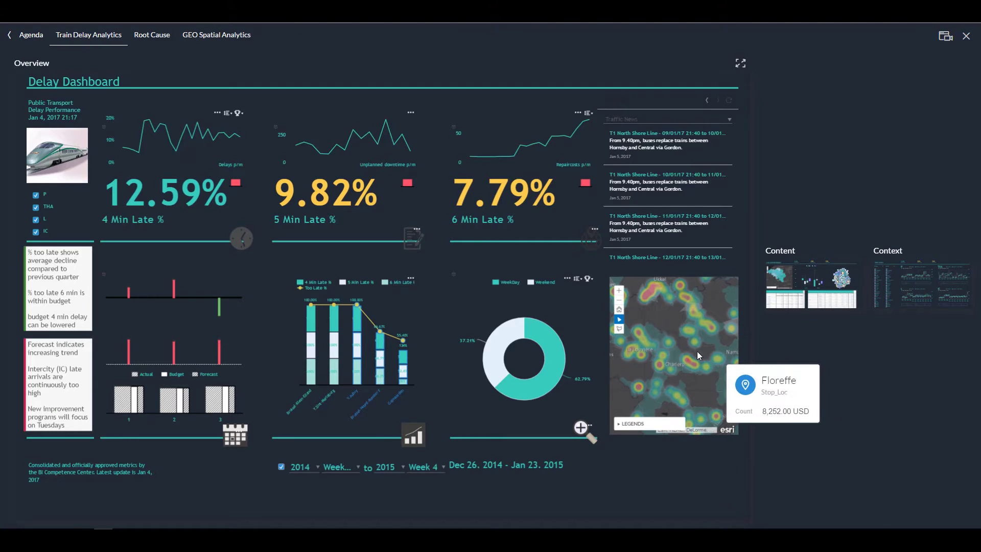
mouse_move(688, 333)
left_click(619, 309)
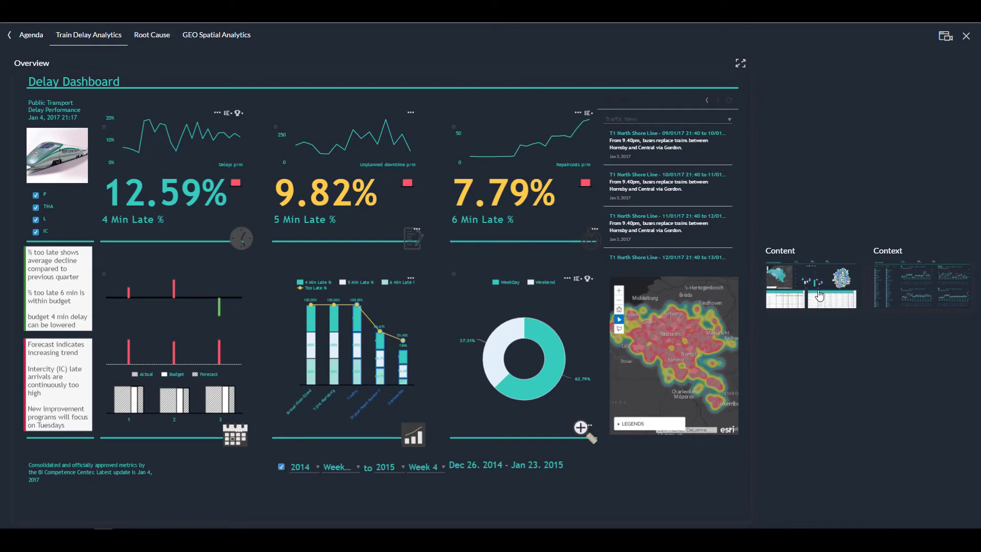
left_click(819, 295)
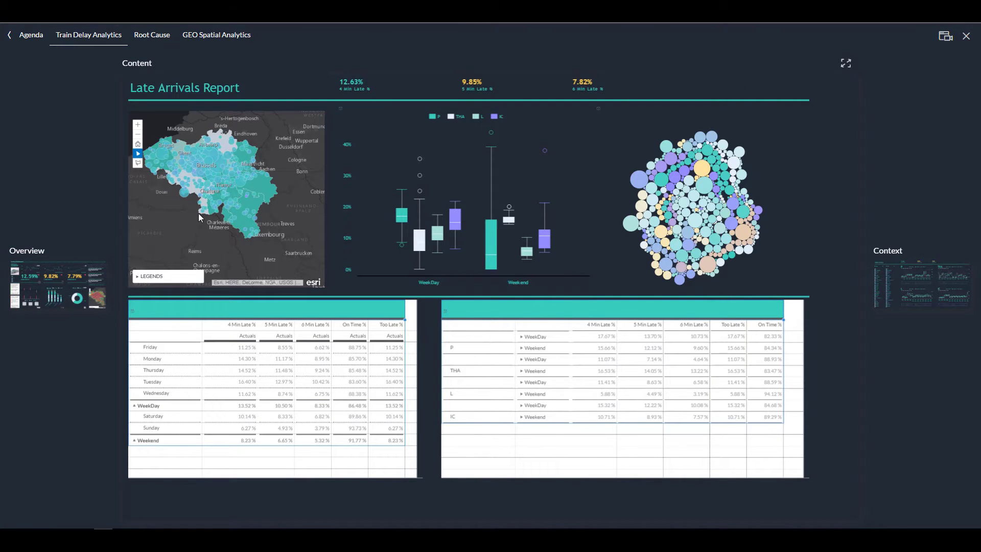
mouse_move(224, 176)
left_click(907, 291)
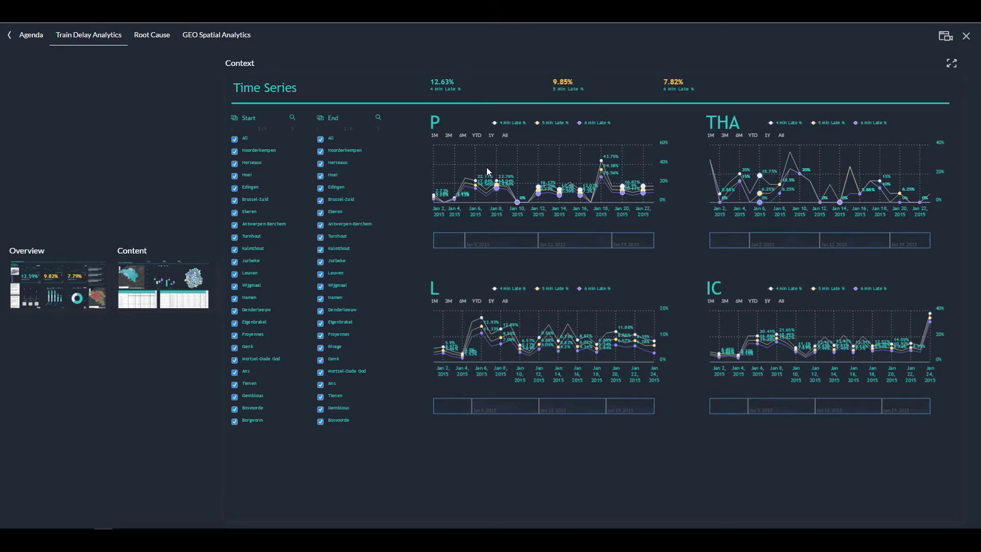
left_click(63, 295)
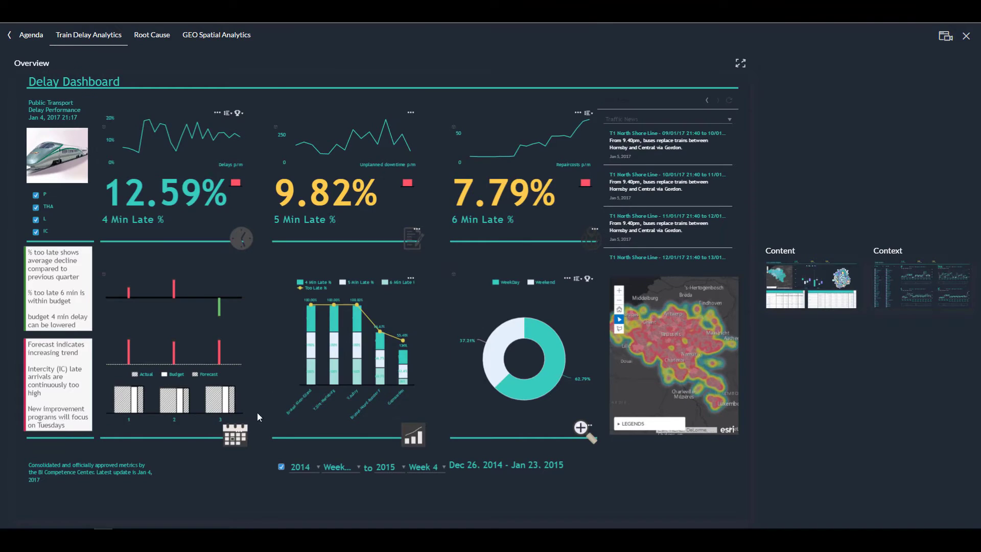
left_click(443, 470)
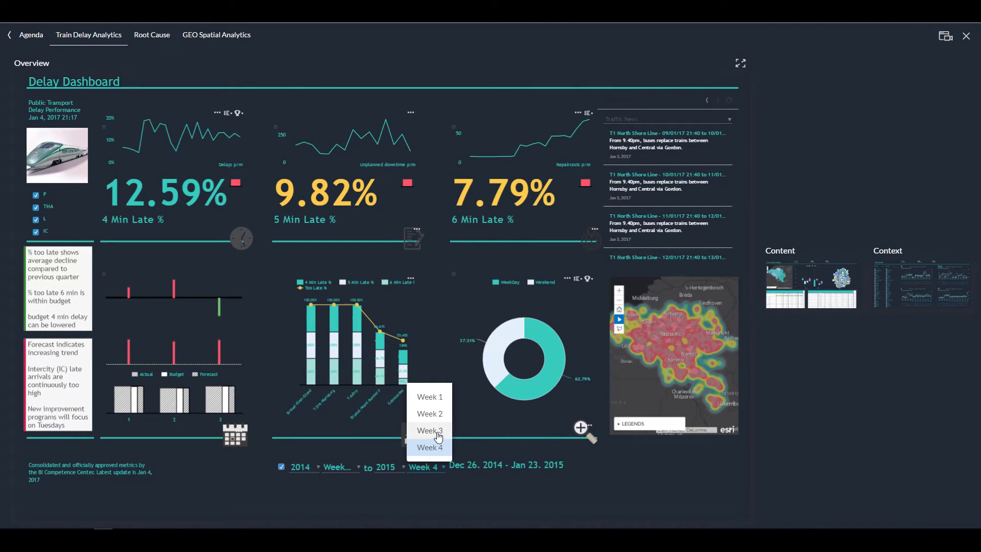
left_click(438, 432)
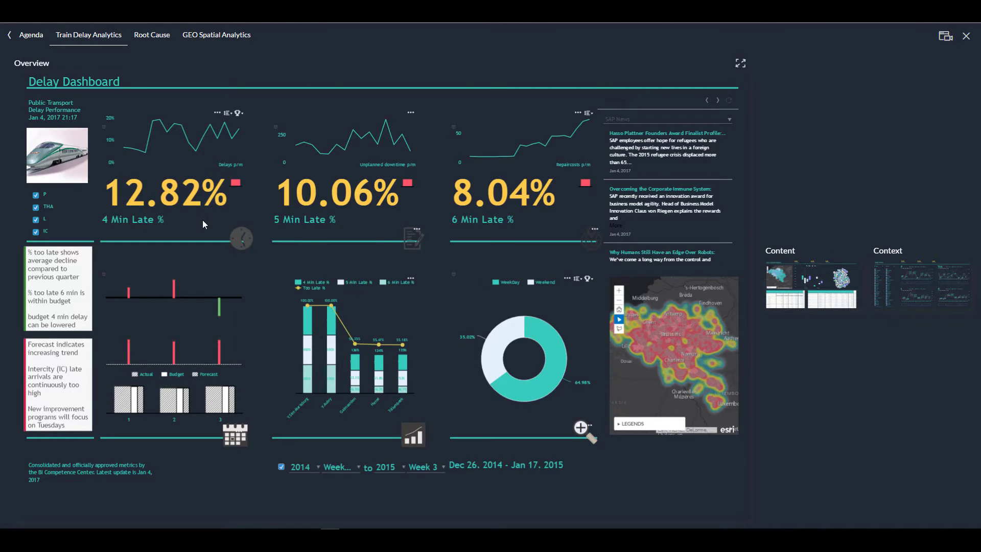
Open the 4 Min Late chart in Explorer and add Relation as a dimension
left_click(230, 116)
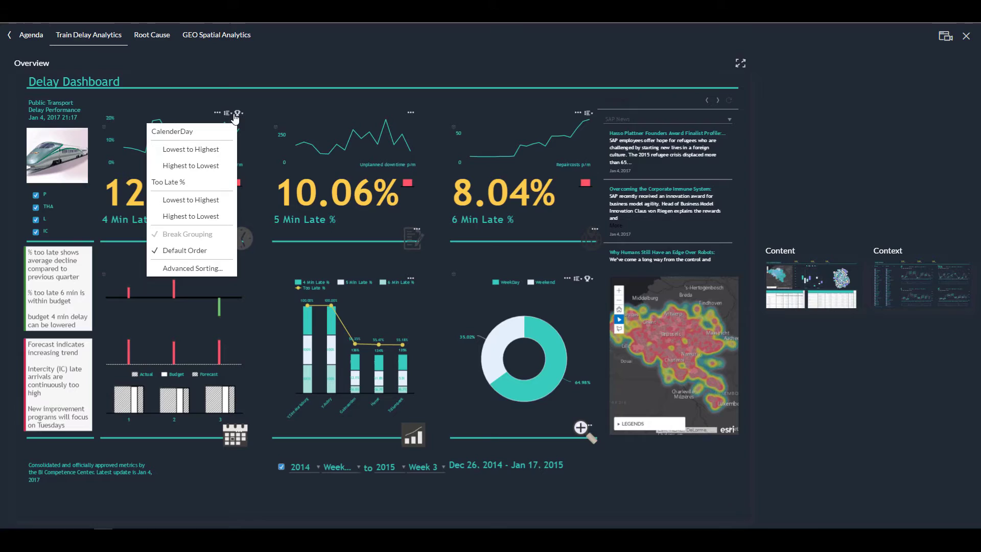
left_click(242, 116)
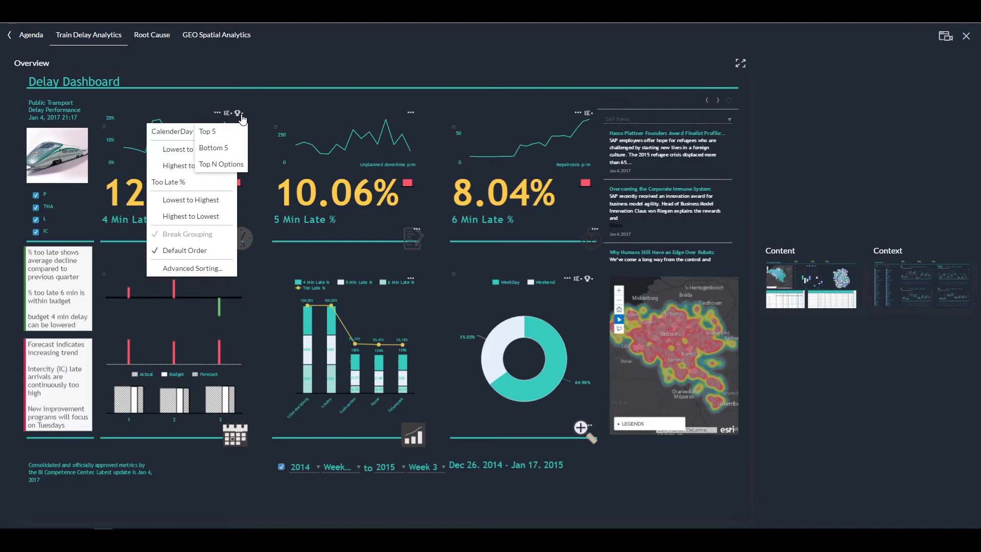
left_click(218, 114)
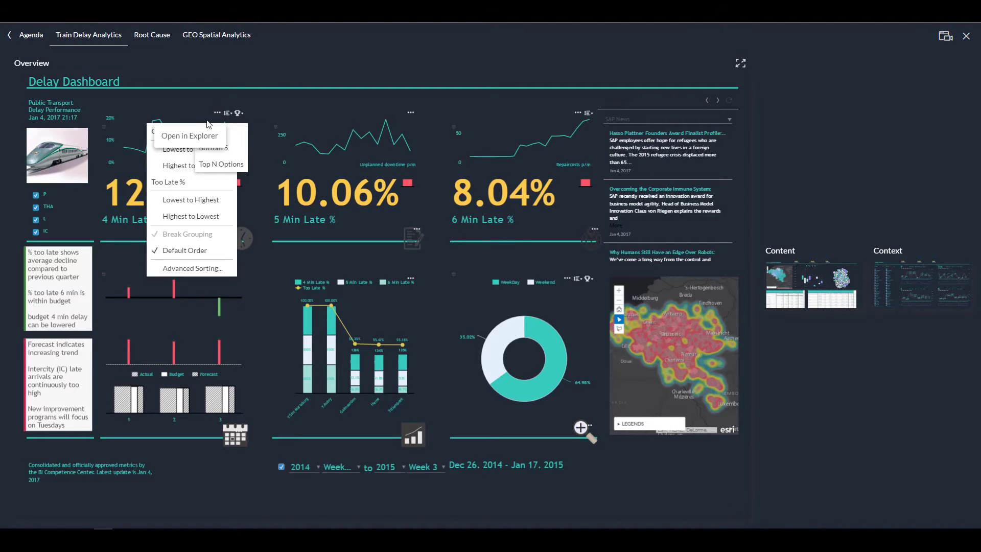
left_click(204, 137)
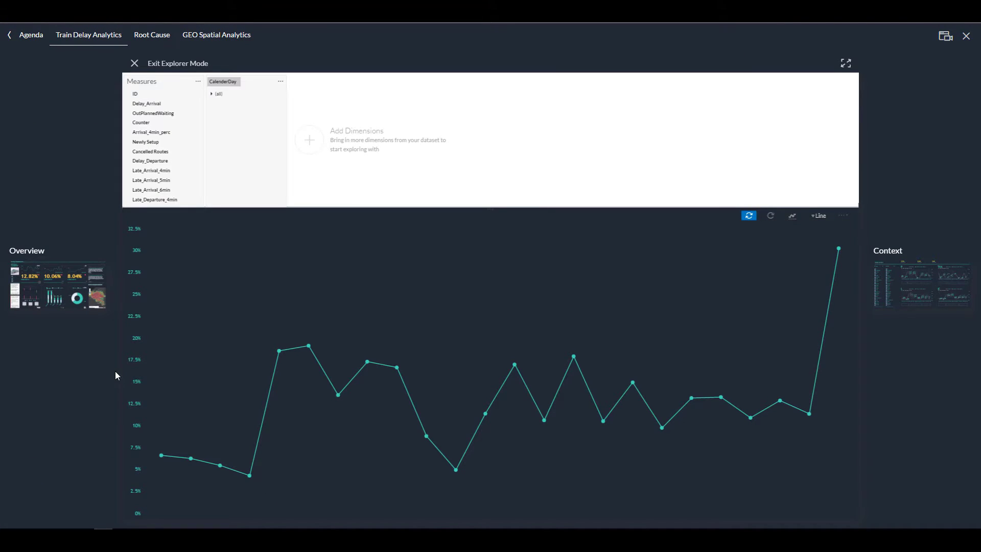
left_click(313, 143)
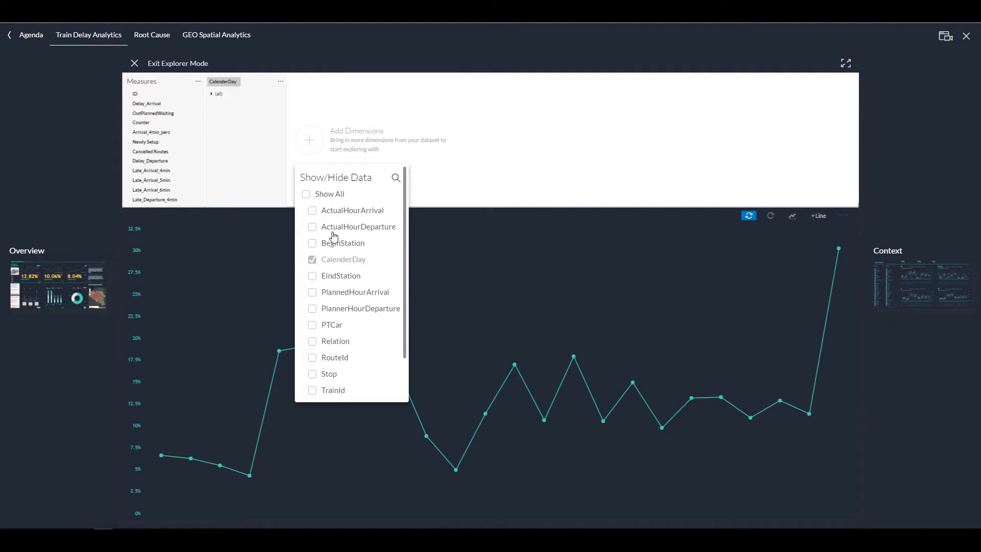
left_click(333, 343)
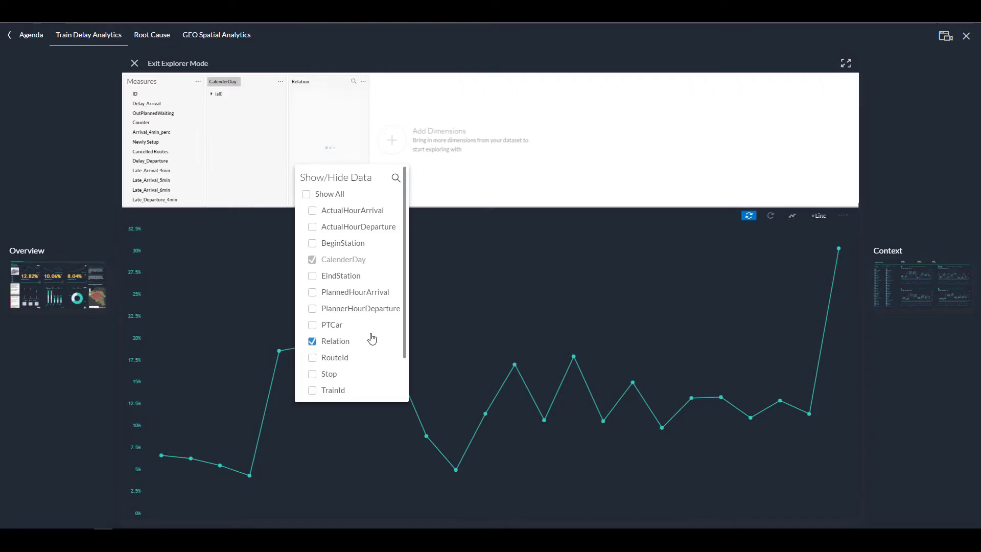
left_click(311, 82)
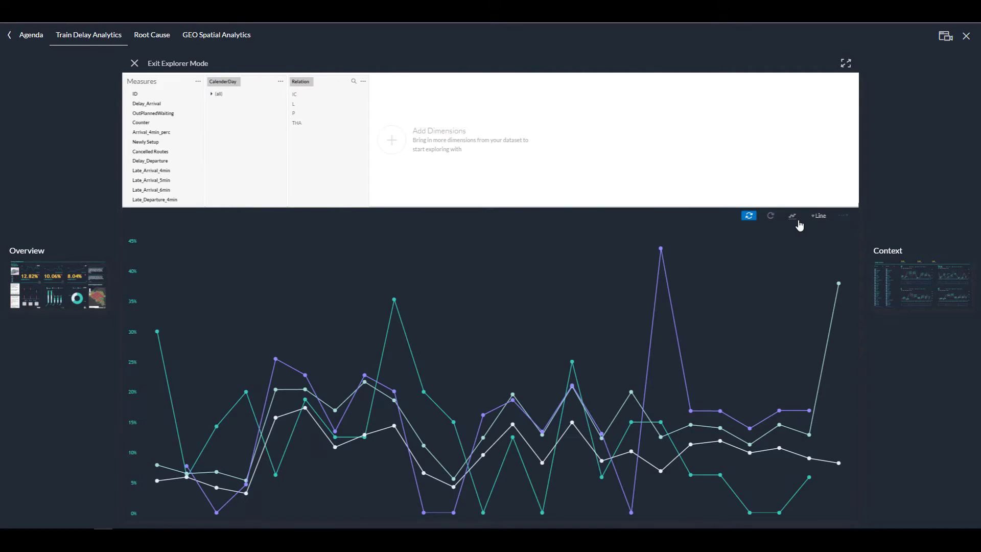
Switch the chart to Bar/Column and show only the THA and P relations
left_click(815, 216)
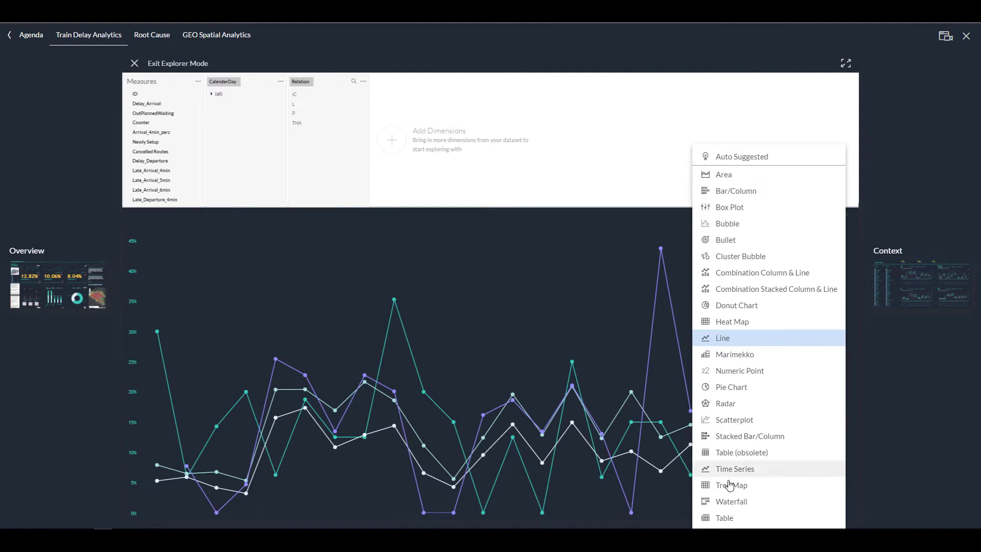
left_click(752, 192)
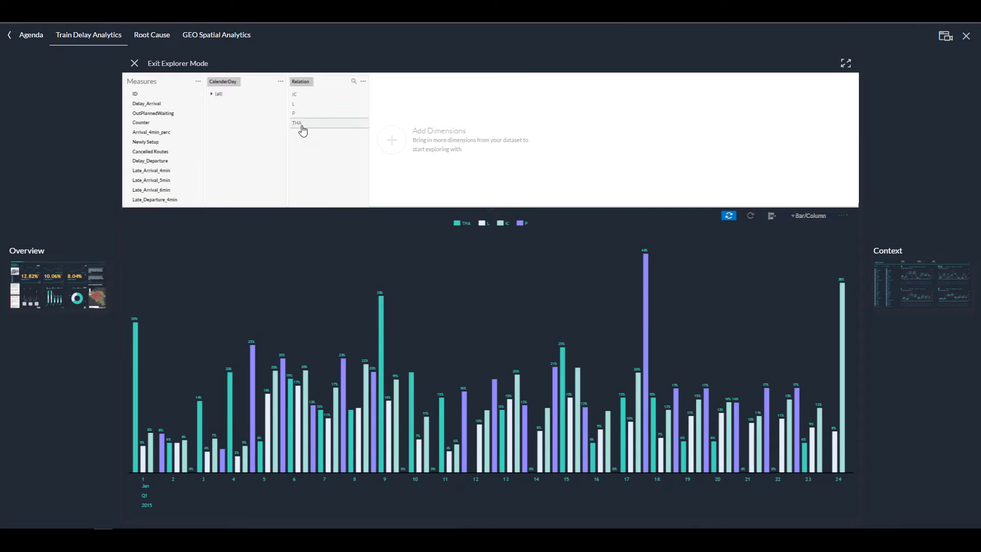
left_click(302, 125)
left_click(302, 113, "ctrl")
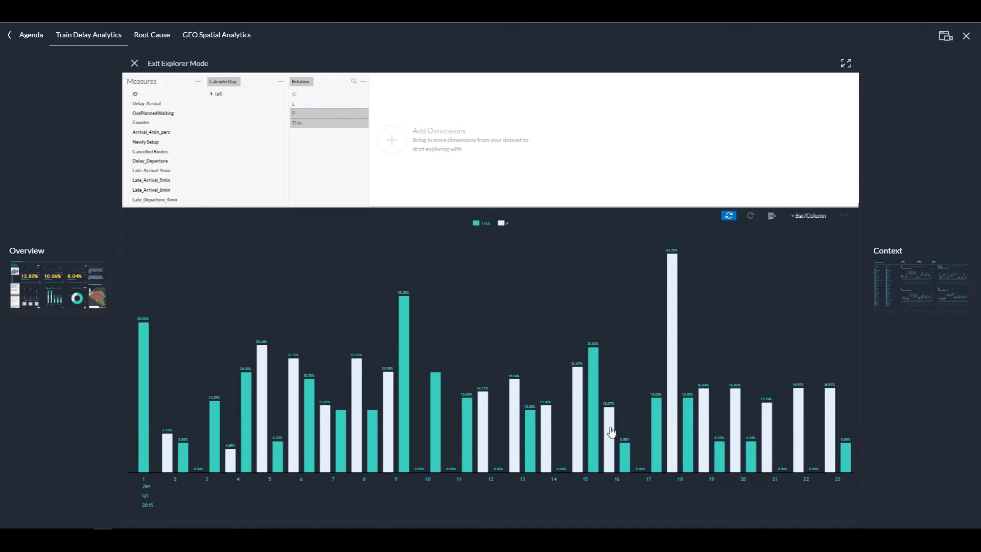
mouse_move(543, 430)
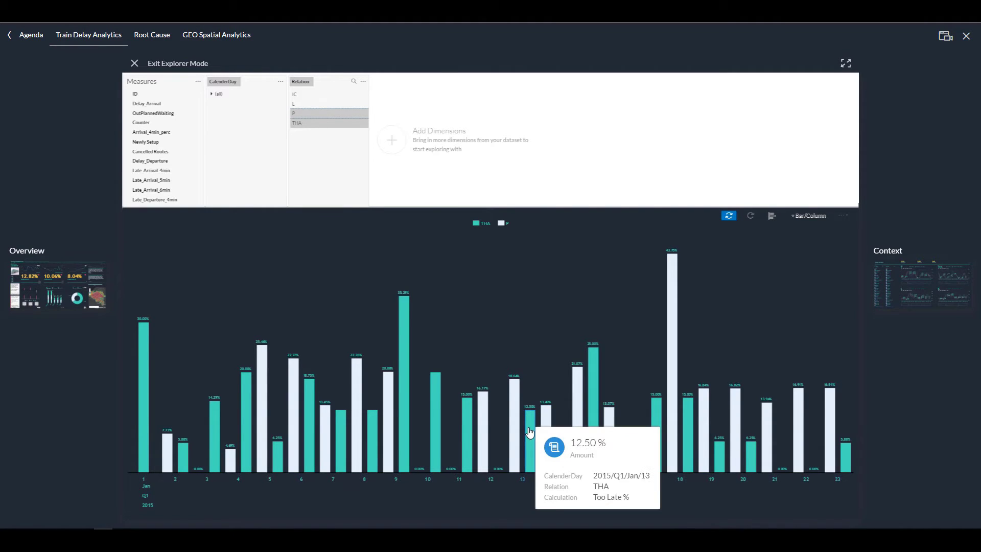
Exit Explorer and drill the donut's WeekDay slice down into individual weekdays
left_click(134, 63)
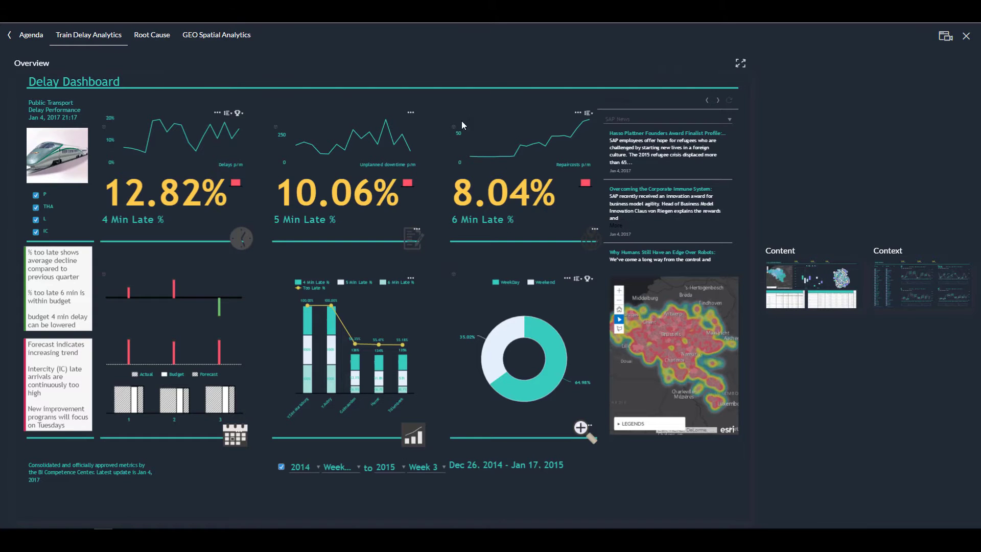
mouse_move(503, 348)
left_click(542, 332)
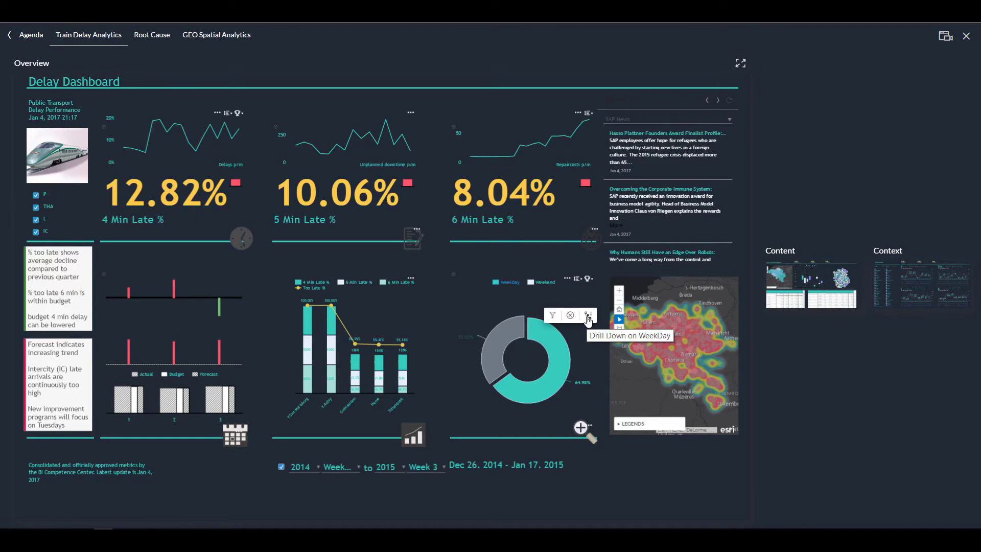
left_click(587, 317)
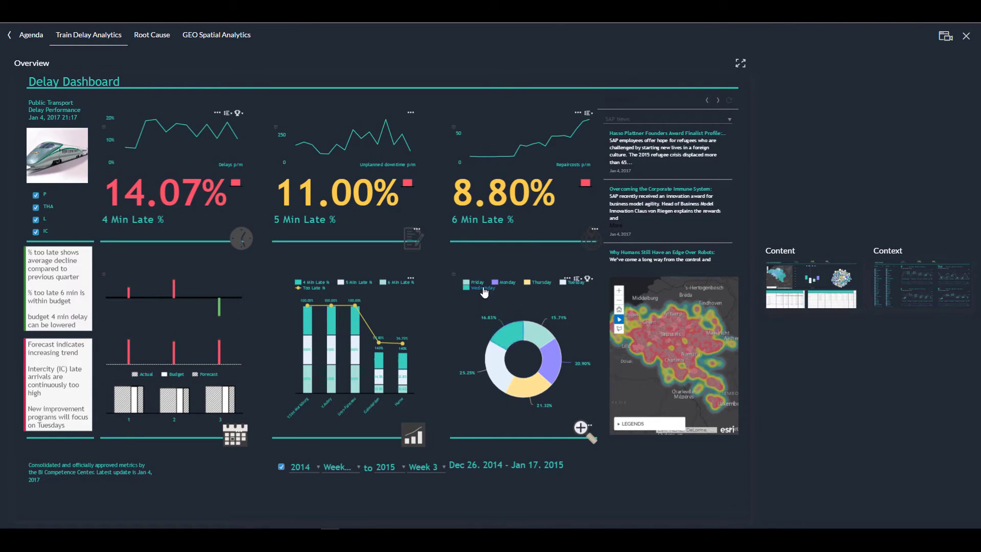
mouse_move(507, 285)
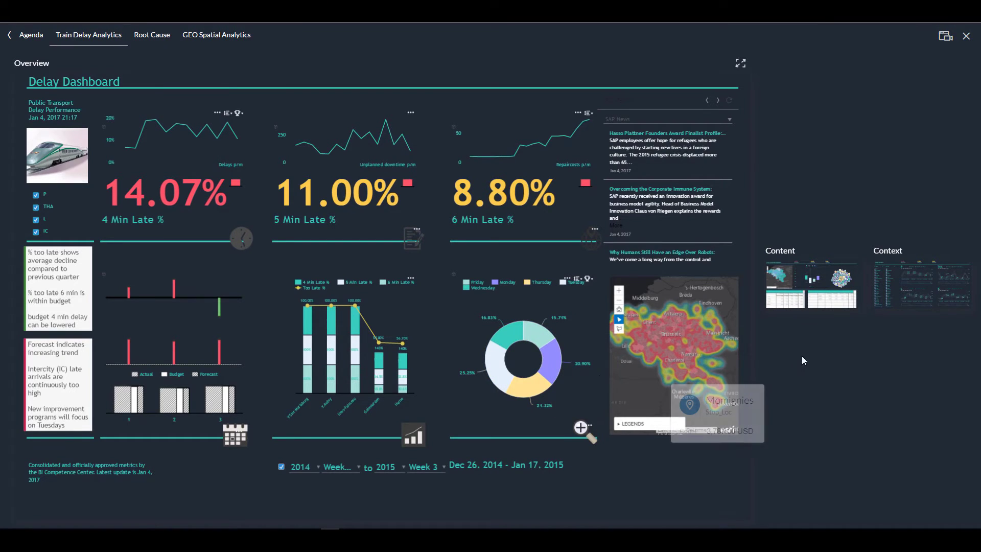
Open the Late Arrivals Report and expand THA's WeekDay row into per-weekday late percentages
left_click(825, 272)
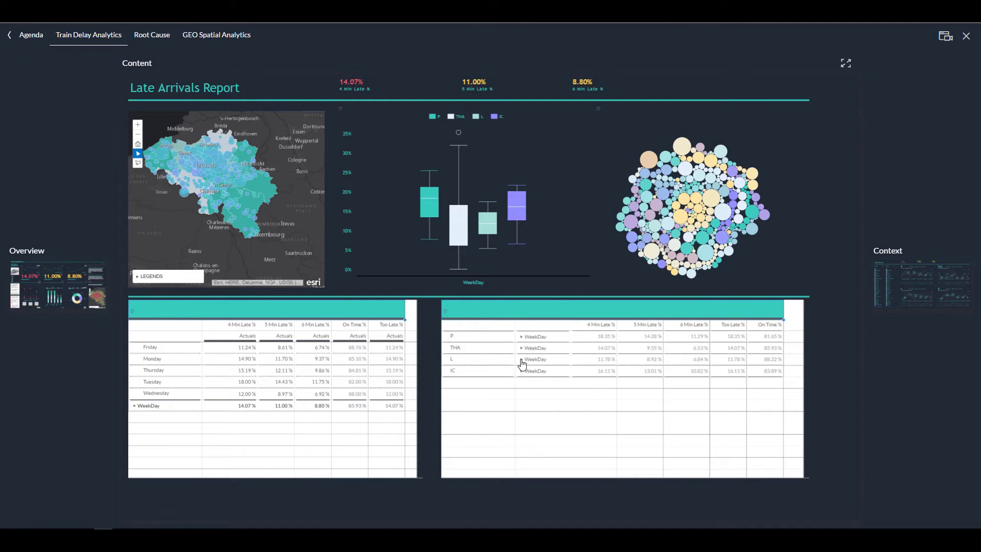
left_click(522, 360)
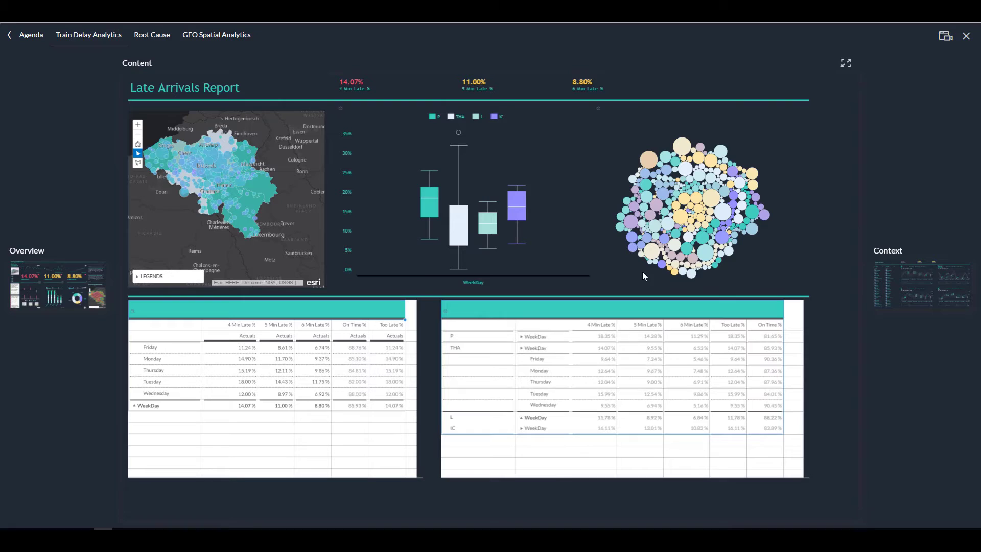
mouse_move(655, 254)
mouse_move(712, 203)
mouse_move(648, 165)
mouse_move(721, 154)
Circle-select the stops around Brussels on the map and filter the report to them
left_click(138, 163)
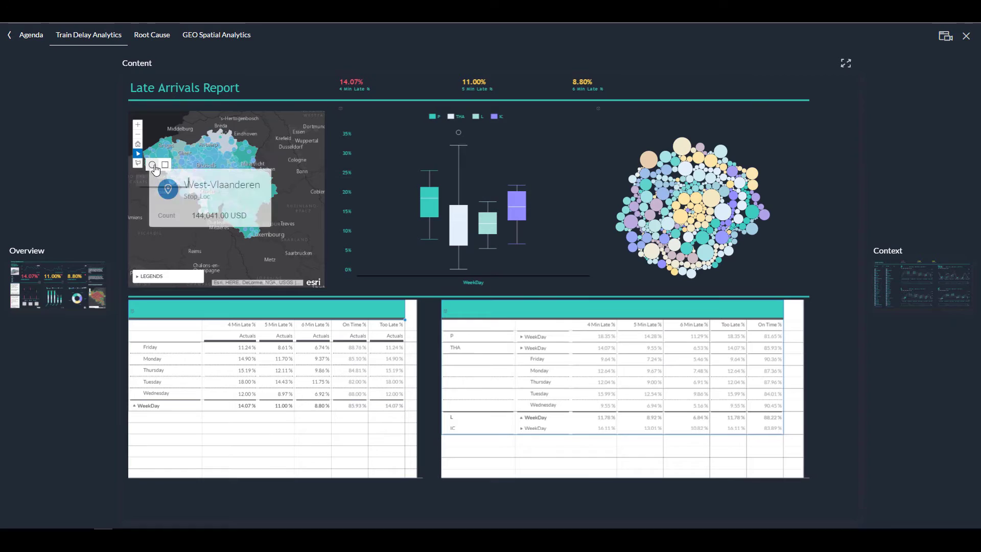
left_click(155, 167)
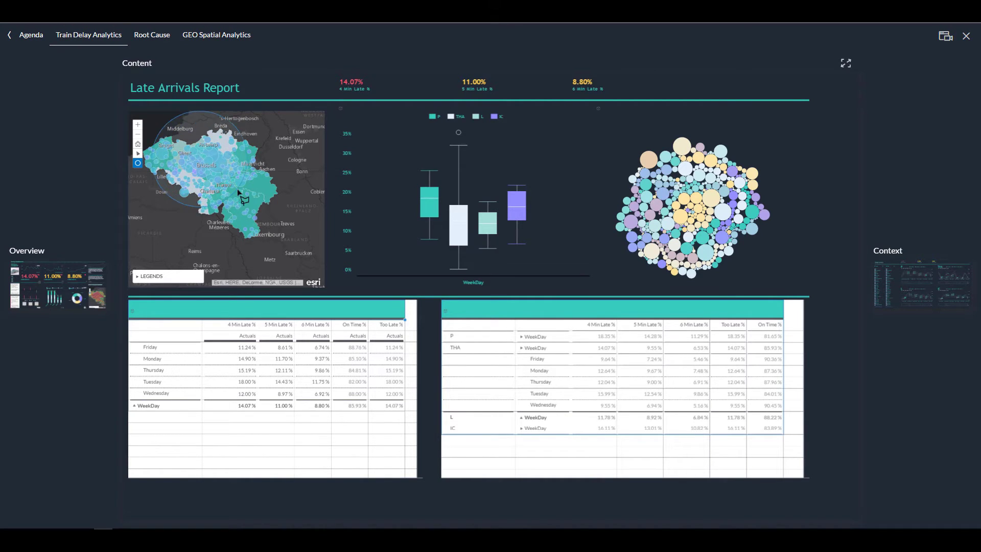
left_click_drag(200, 158, 223, 171)
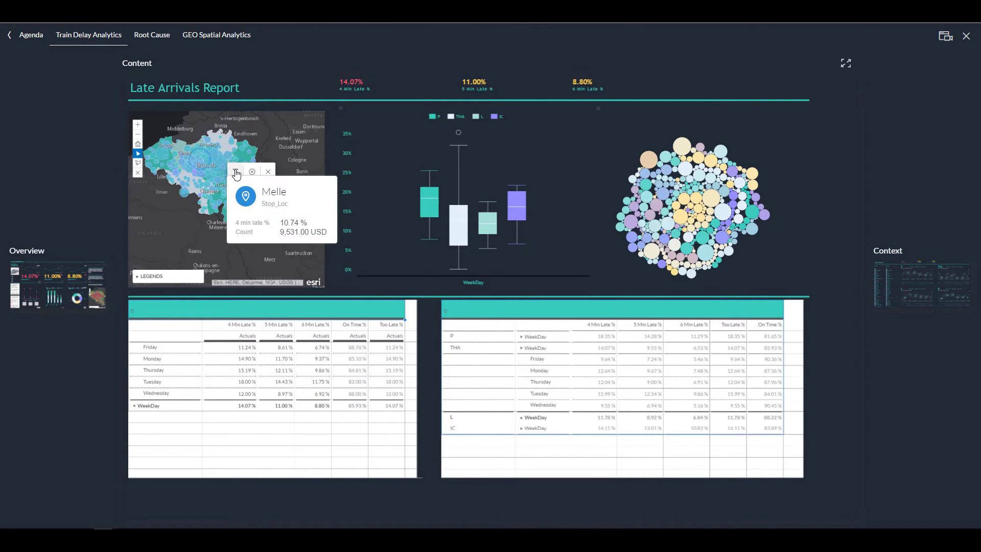
left_click(236, 172)
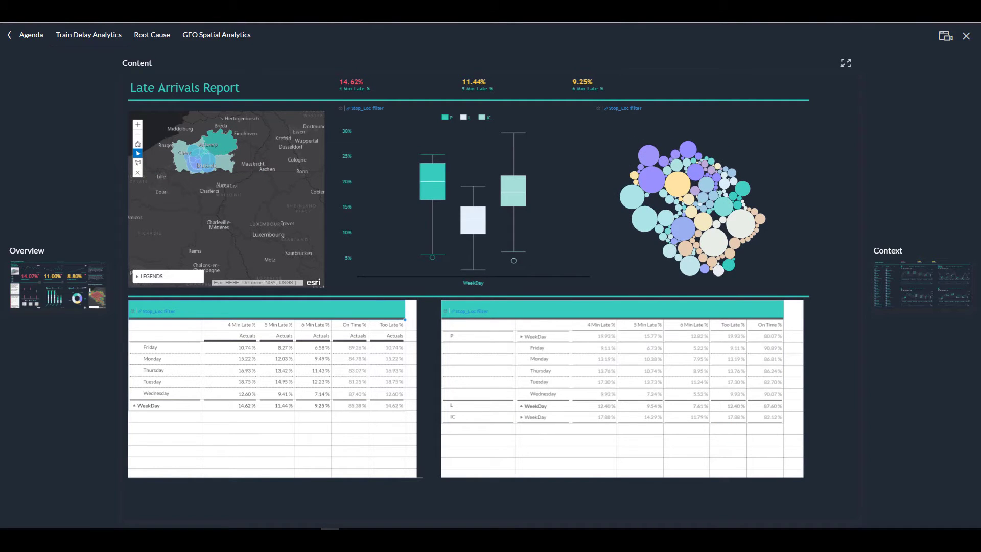
Rectangle-select stop bubbles on the zoomed map and view the Time Series report for Leuven
mouse_move(158, 143)
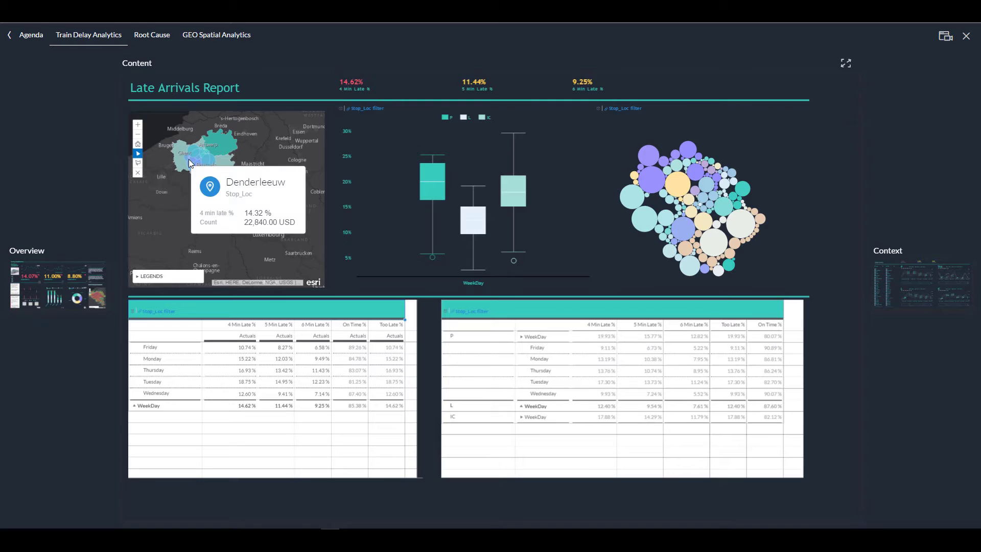
left_click(138, 124)
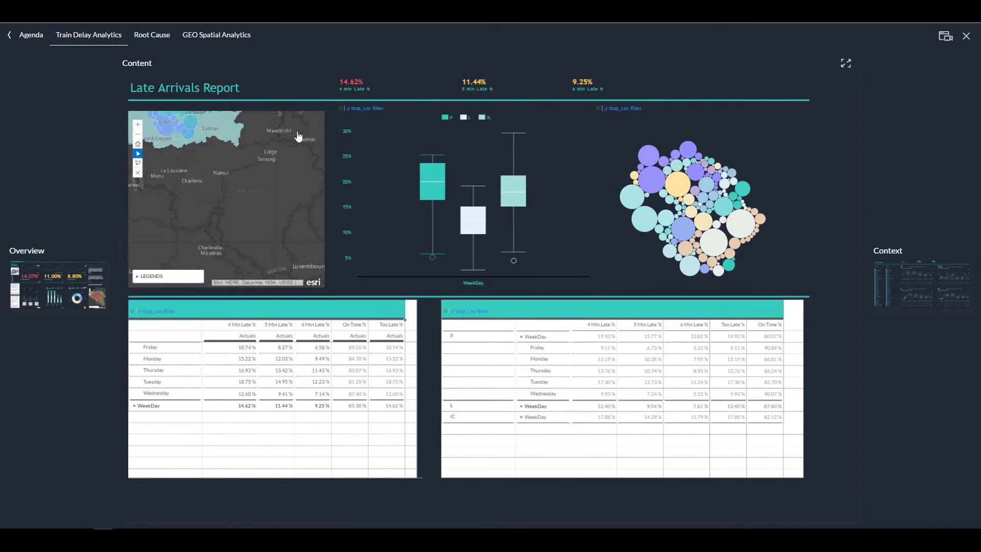
left_click_drag(301, 135, 326, 243)
mouse_move(203, 194)
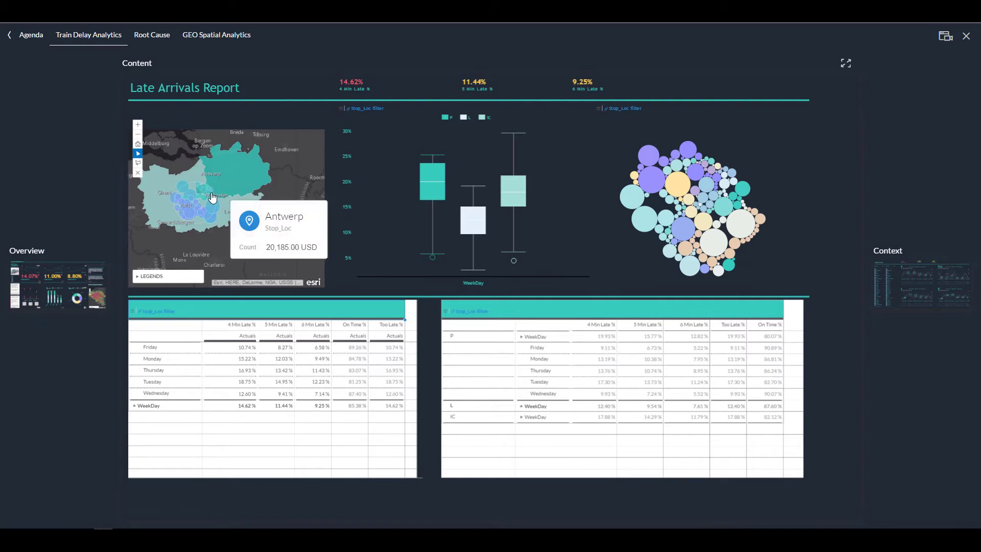
left_click(137, 125)
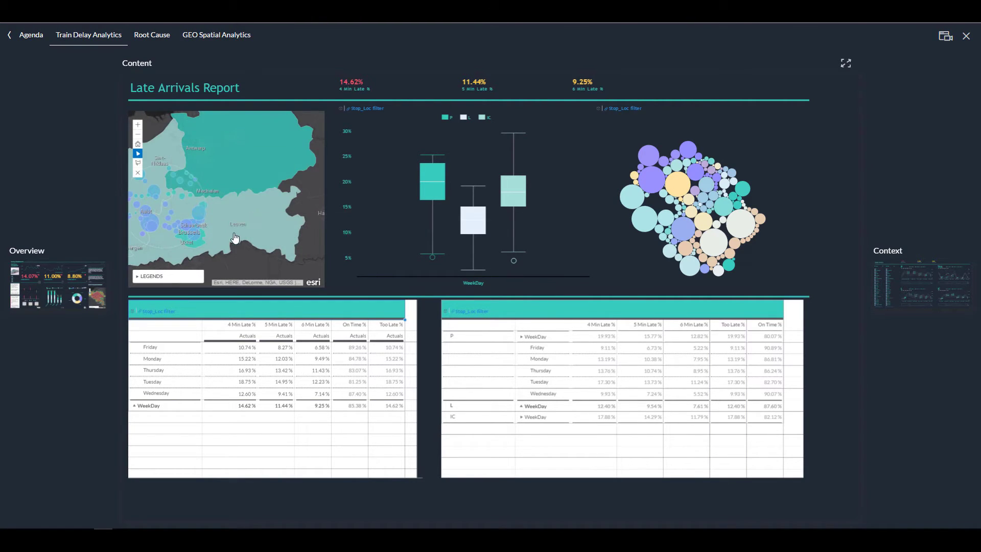
left_click_drag(228, 238, 275, 226)
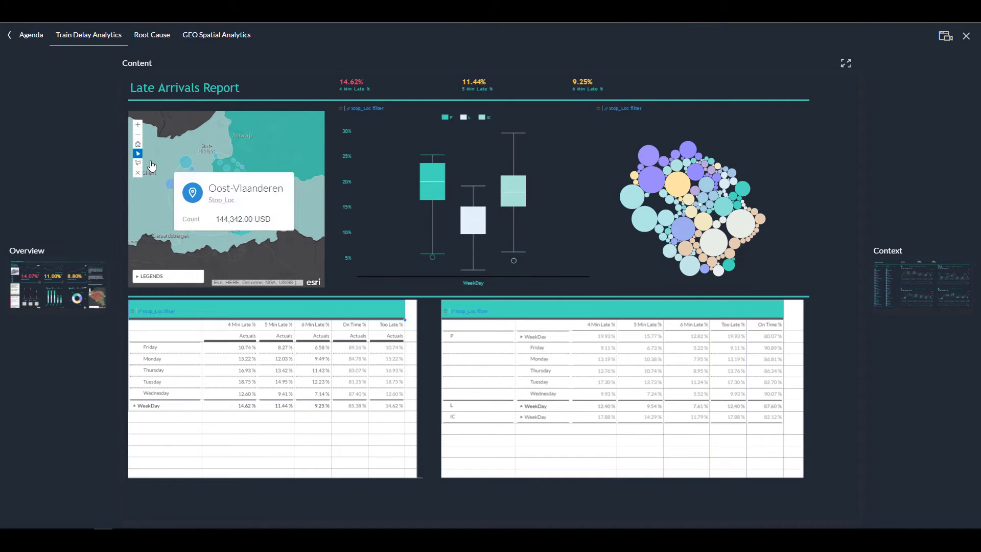
mouse_move(140, 165)
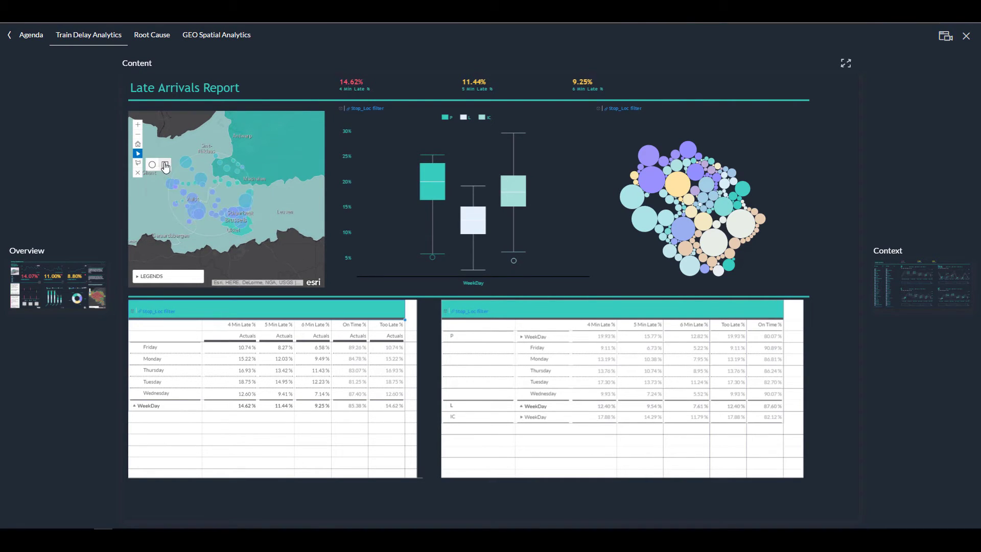
left_click(164, 164)
left_click_drag(168, 173, 211, 223)
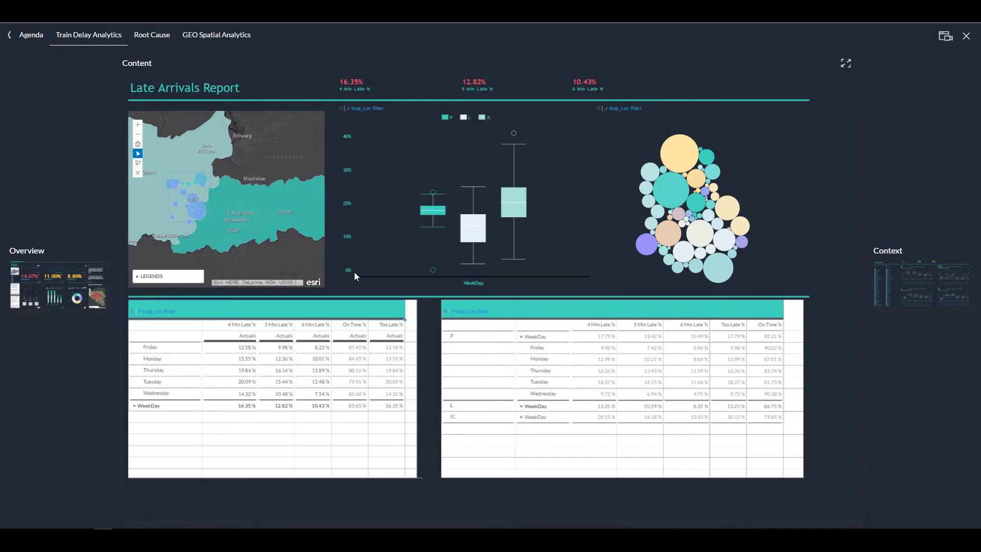
left_click(914, 296)
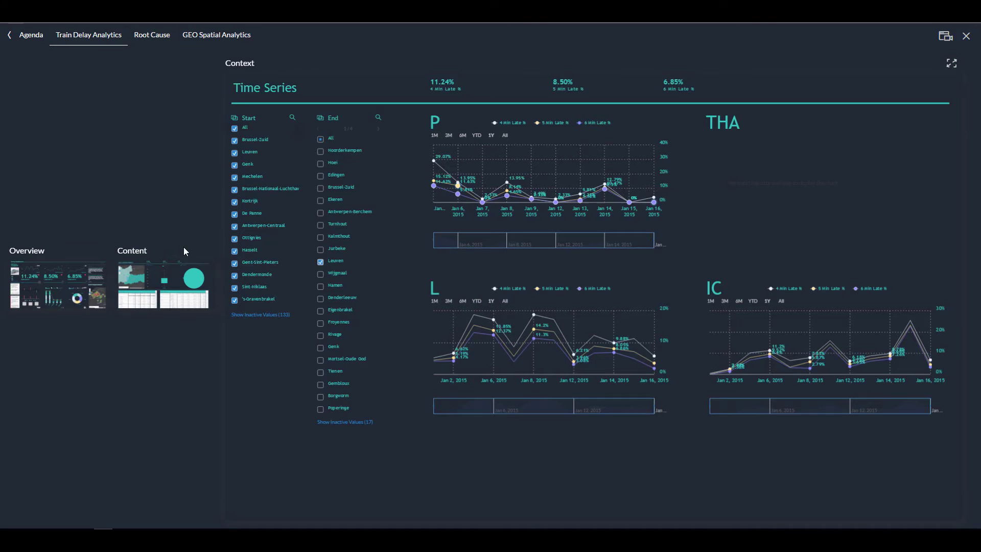
Return to the Overview Delay Dashboard and review its variance bars, now at 12.59%, 9.82%, 7.79% late
left_click(81, 282)
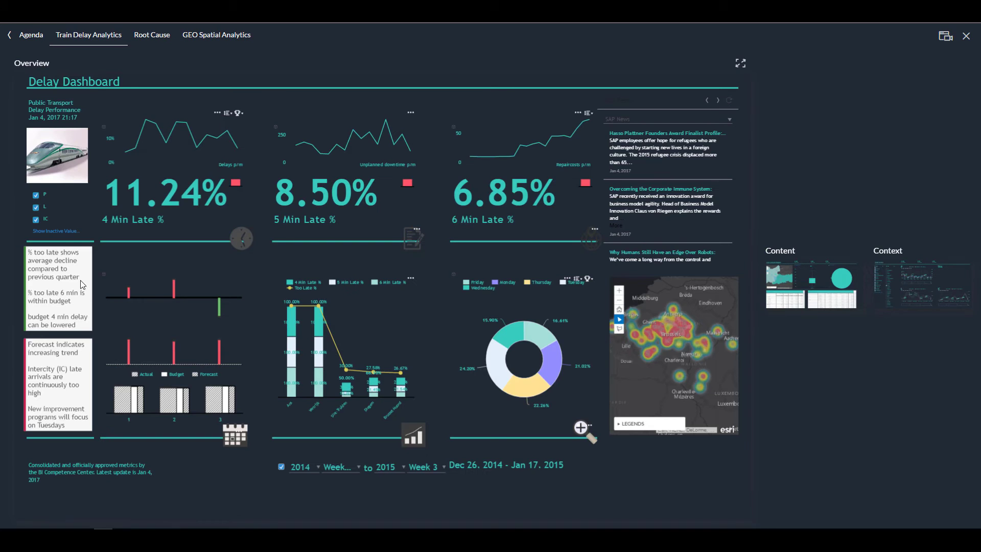
mouse_move(124, 399)
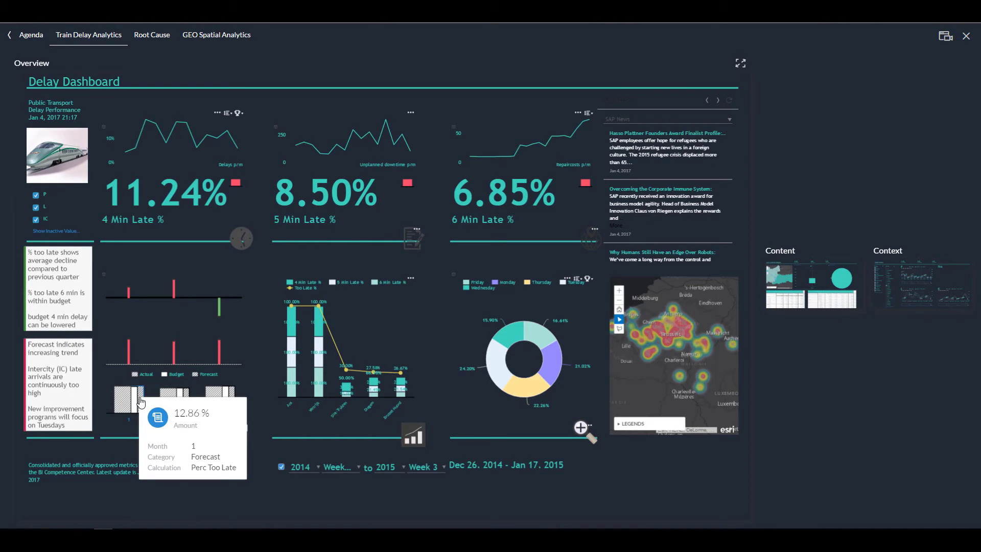
mouse_move(220, 309)
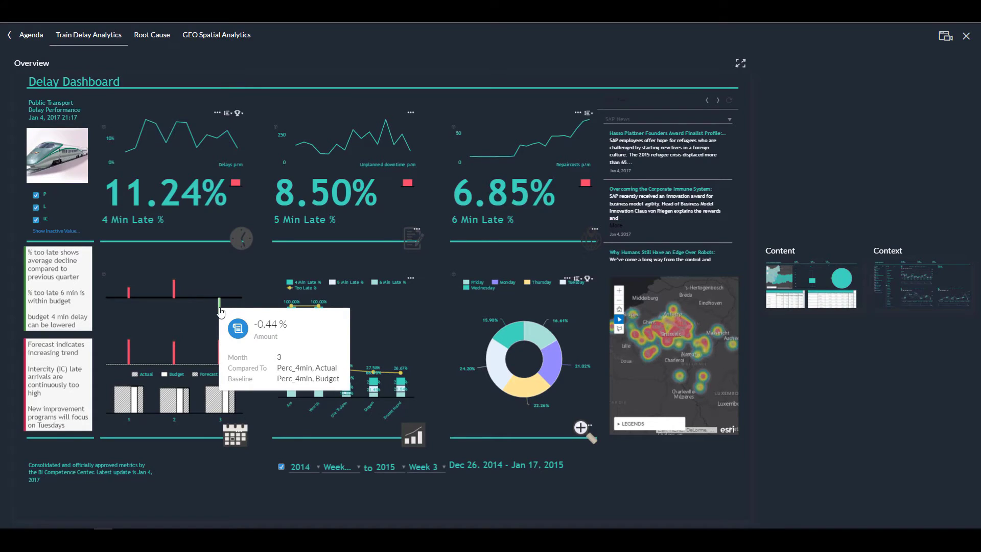
mouse_move(174, 294)
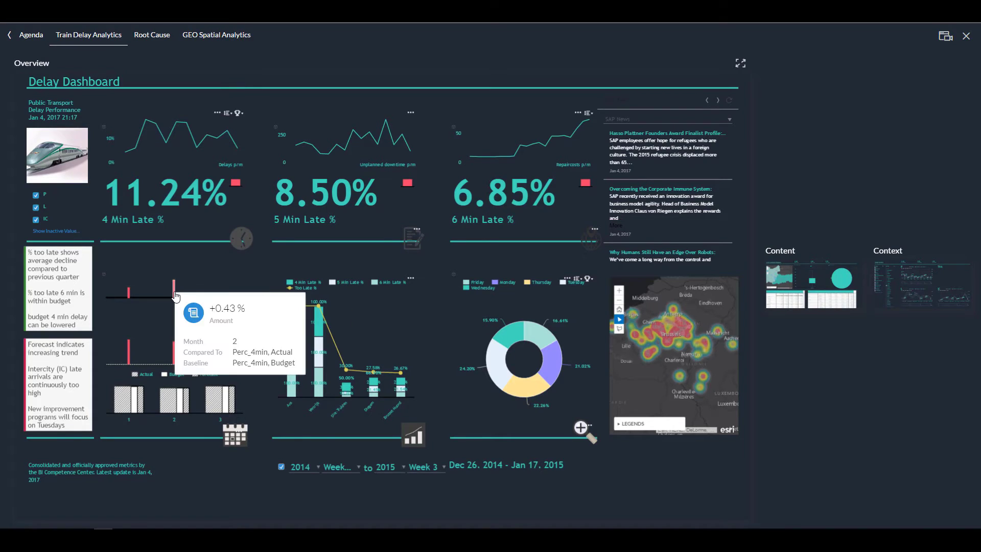
mouse_move(128, 296)
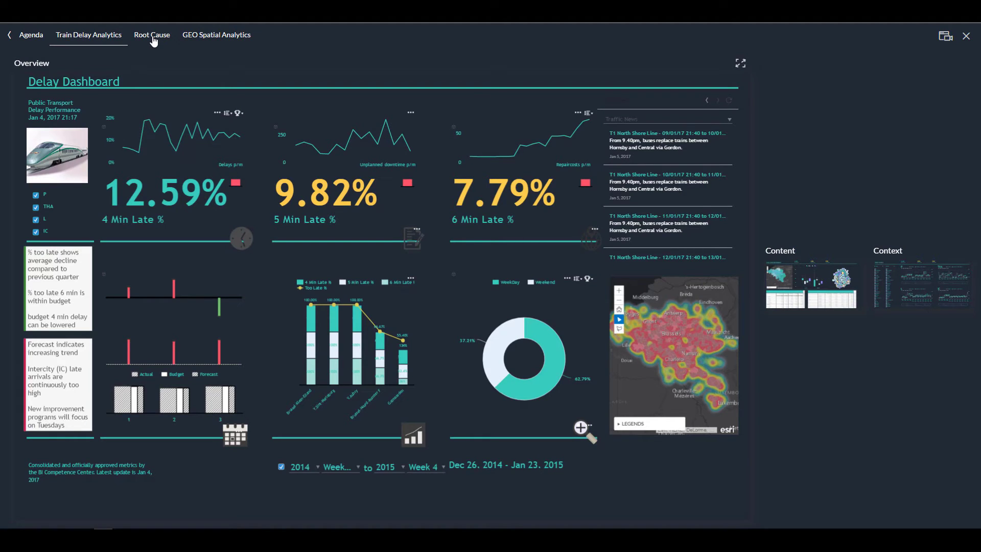
Open Root Cause and review the Rankings Interactive bars at 12.63%, 9.85%, 7.82% late
left_click(152, 35)
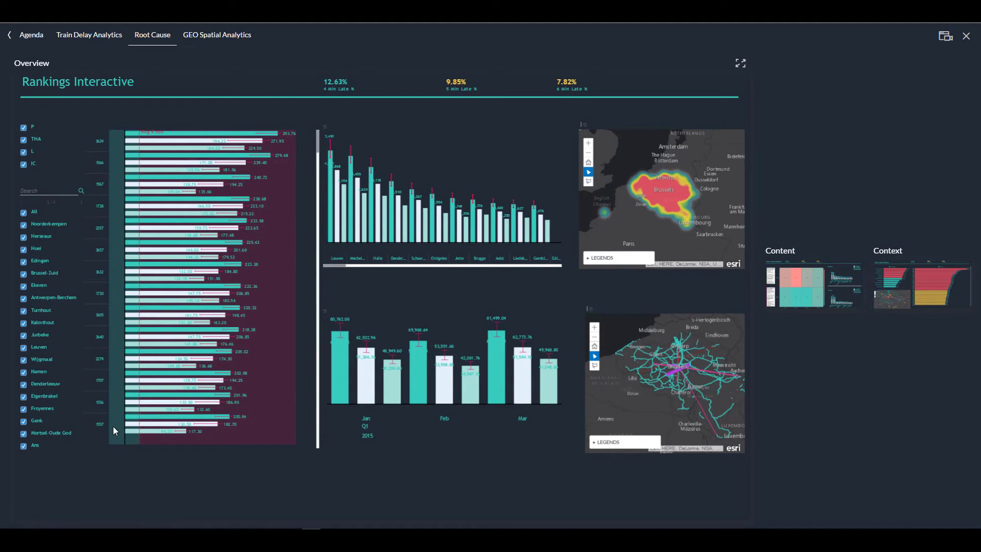
mouse_move(139, 441)
mouse_move(223, 135)
mouse_move(172, 274)
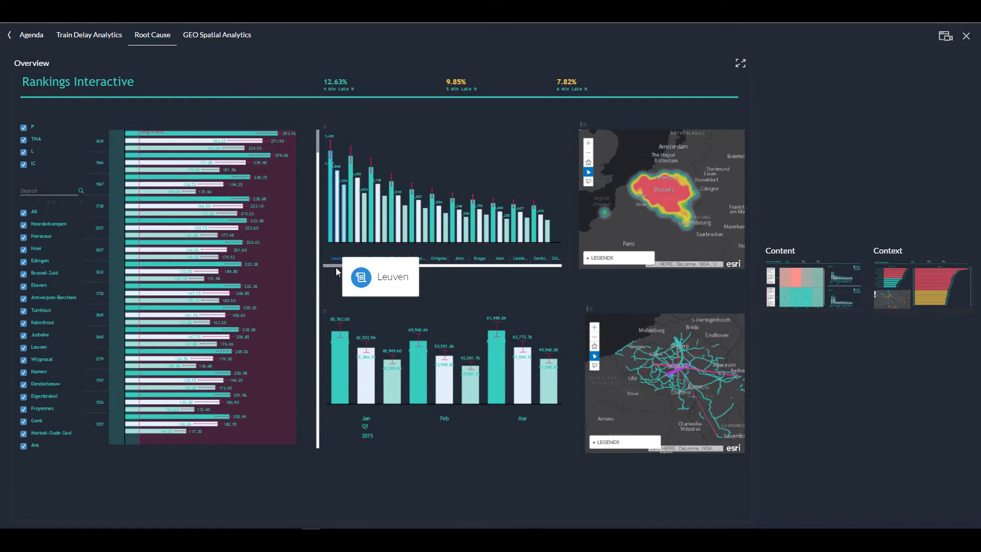
mouse_move(331, 265)
left_mouse_down()
mouse_move(379, 265)
mouse_move(327, 268)
left_mouse_up()
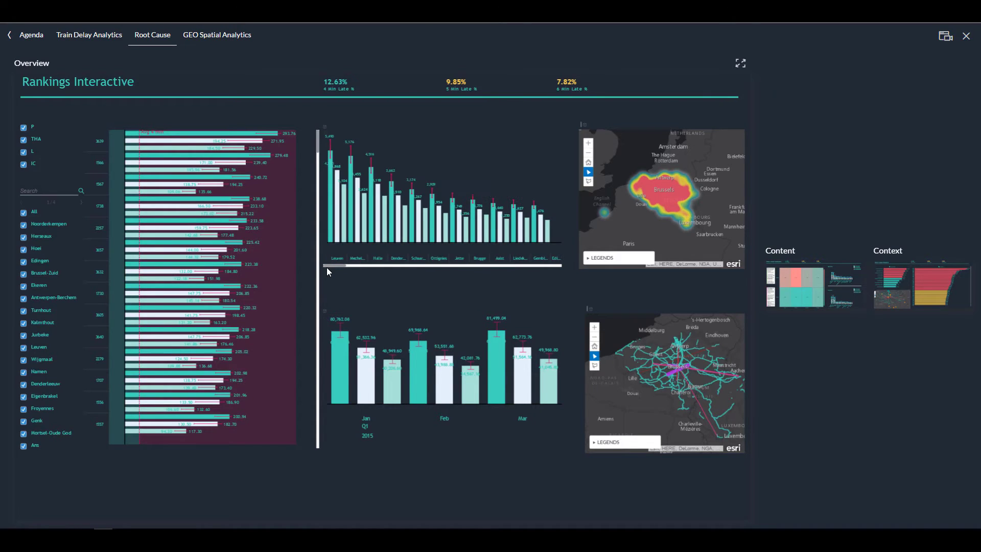
Keep only train 1566 in the rankings analysis
mouse_move(101, 170)
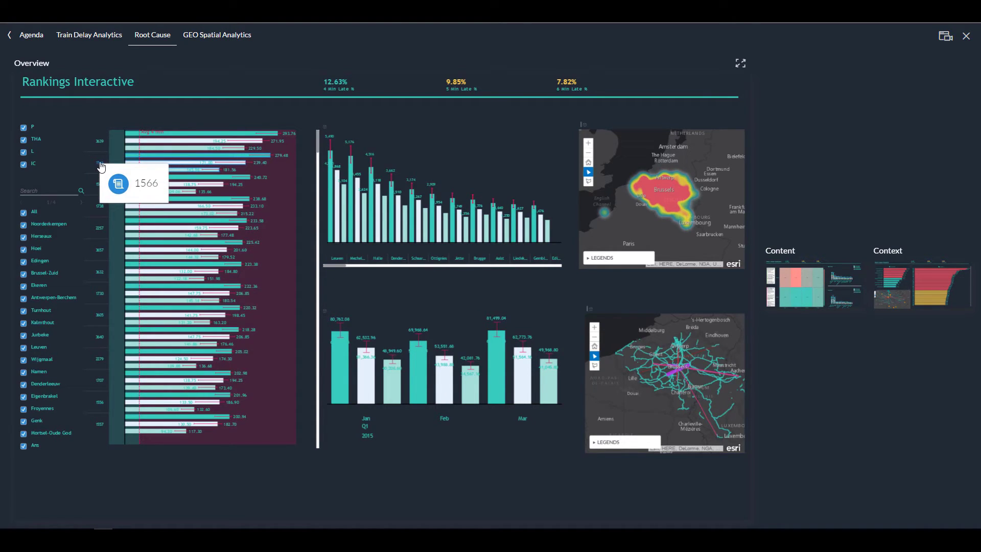
left_click(100, 163)
left_click(111, 150)
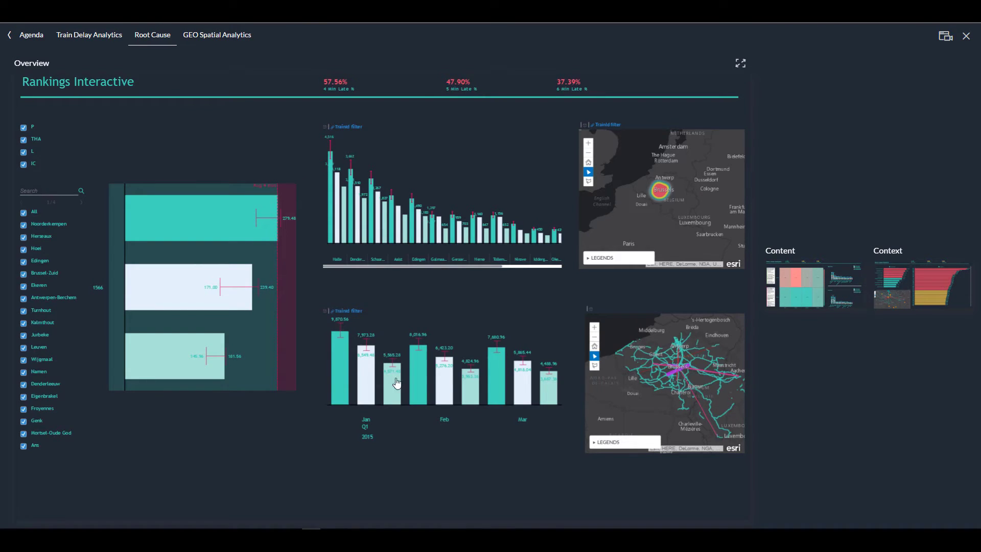
Drill February down to individual days, then advance to the Root-cause Analyses page
left_click(444, 421)
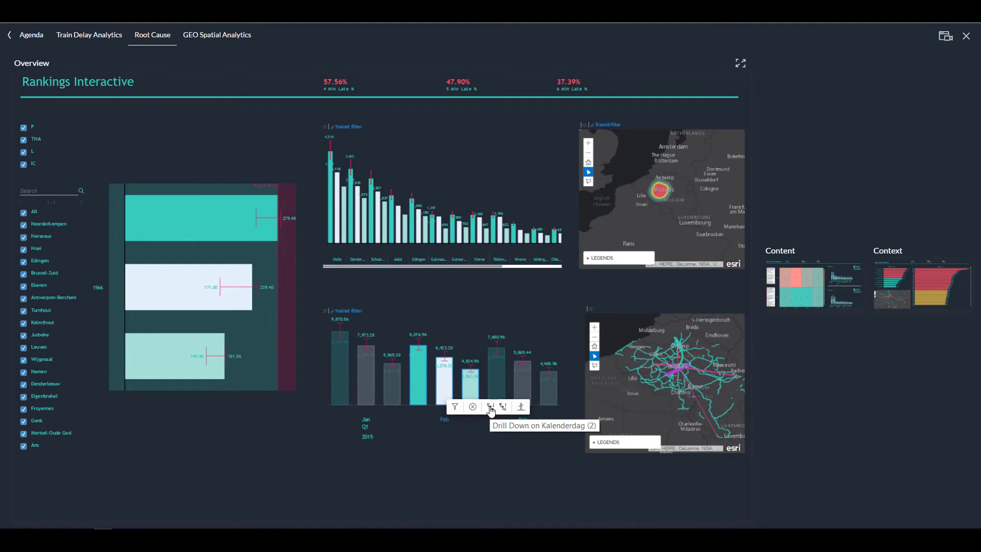
left_click(490, 407)
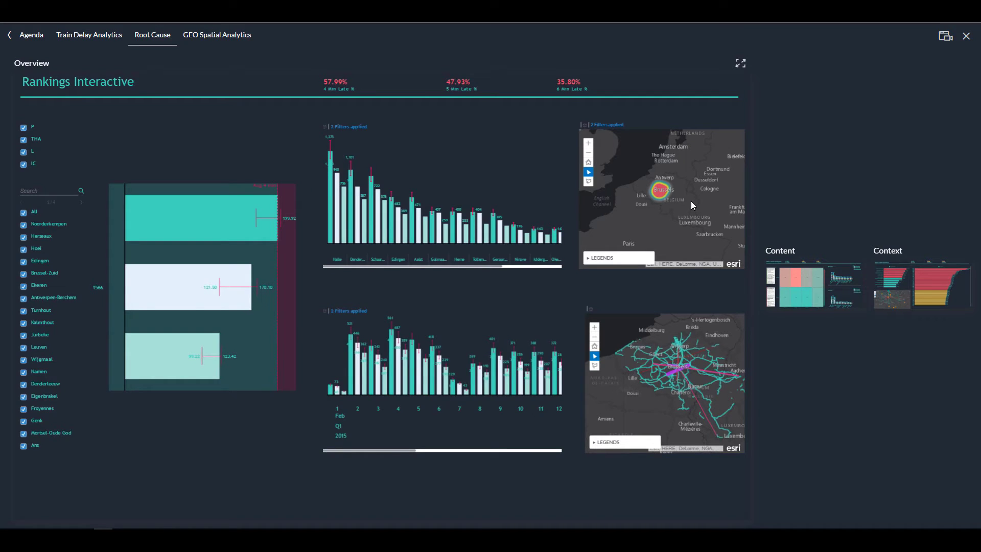
scroll(691, 201, "up", 2)
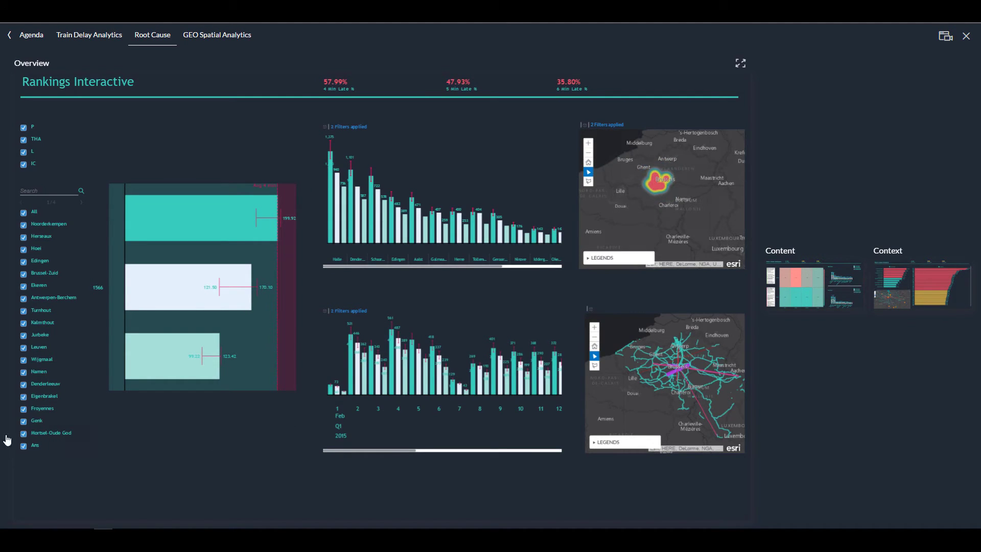
key("Right")
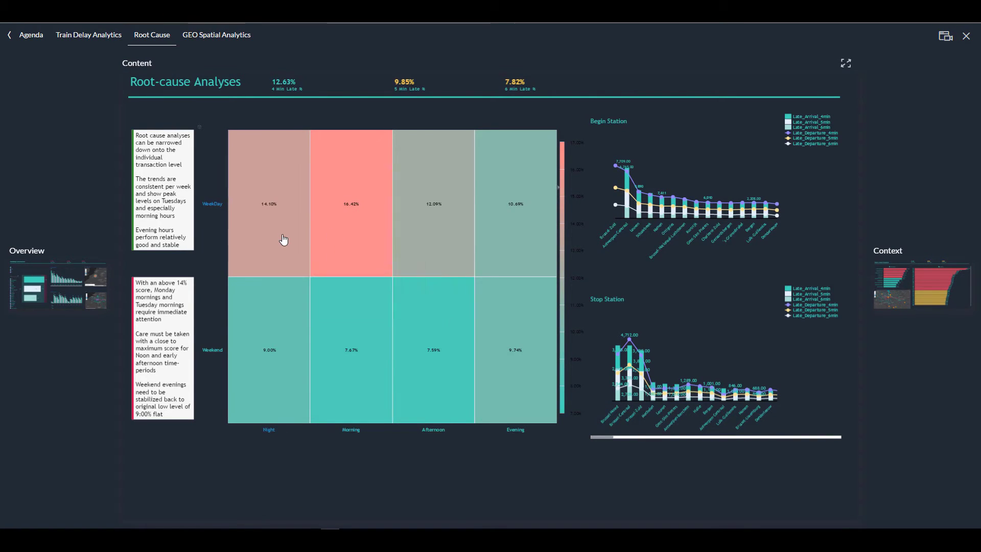
Drill the Night / WeekDay heatmap cell down into individual weekdays
mouse_move(283, 240)
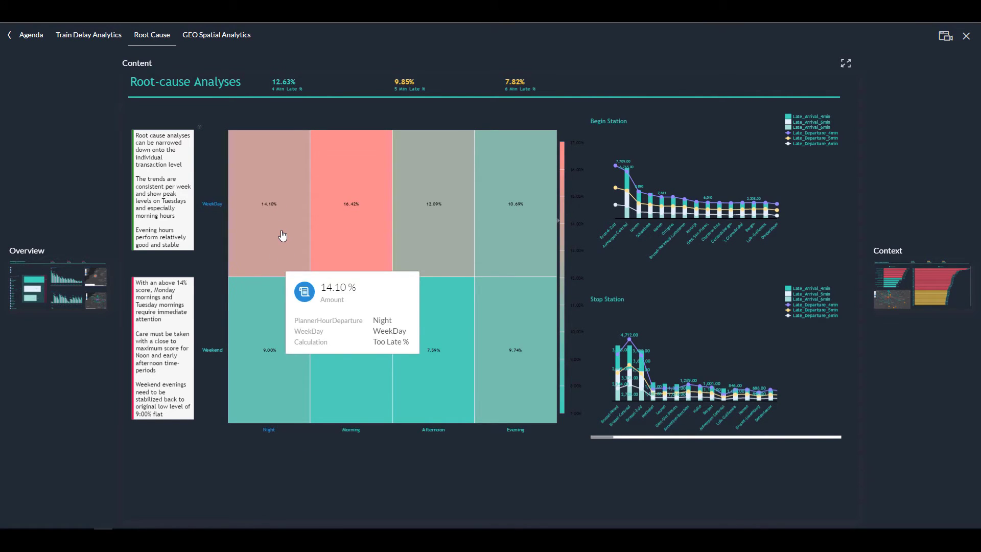
left_click(282, 236)
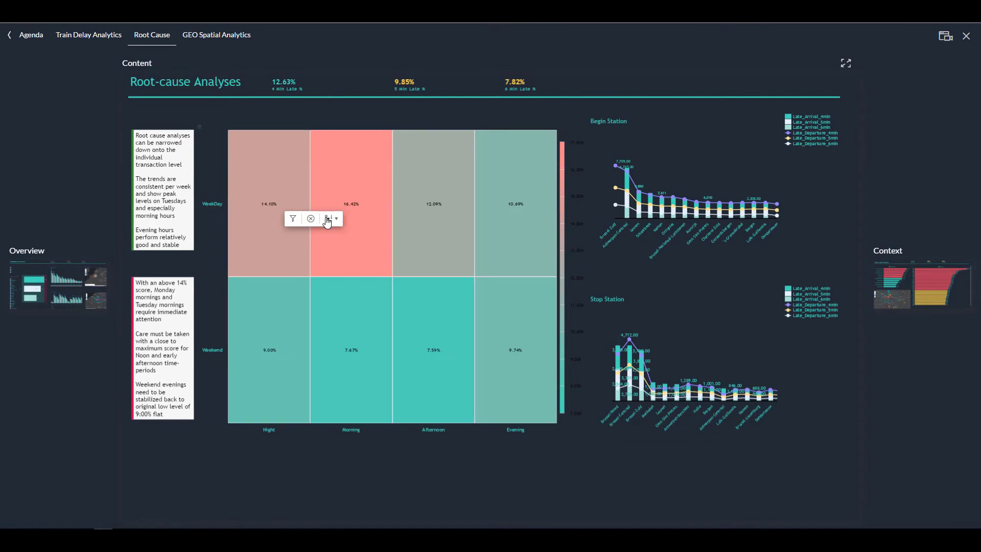
left_click(327, 220)
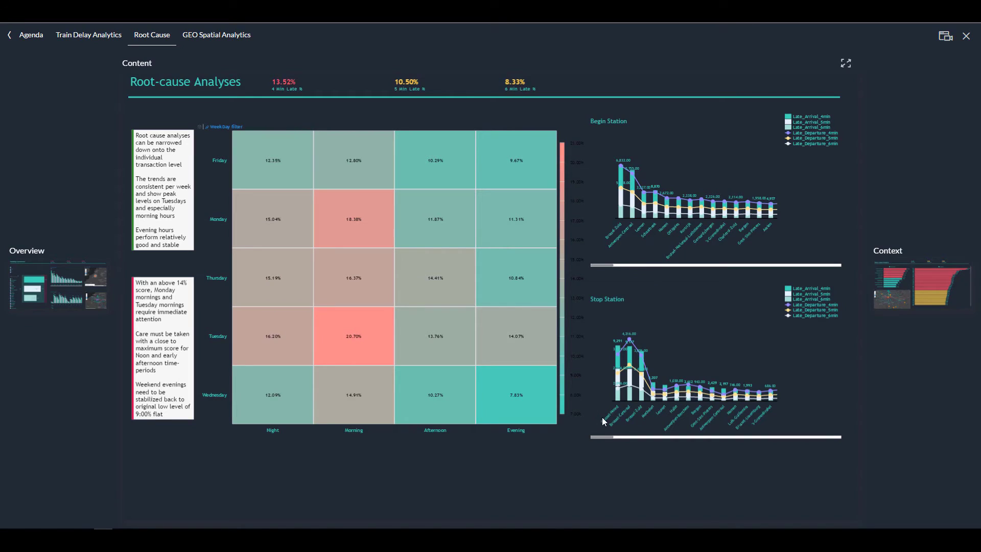
Drill the Tuesday / Morning cell down into departure hours
left_click_drag(608, 438, 627, 437)
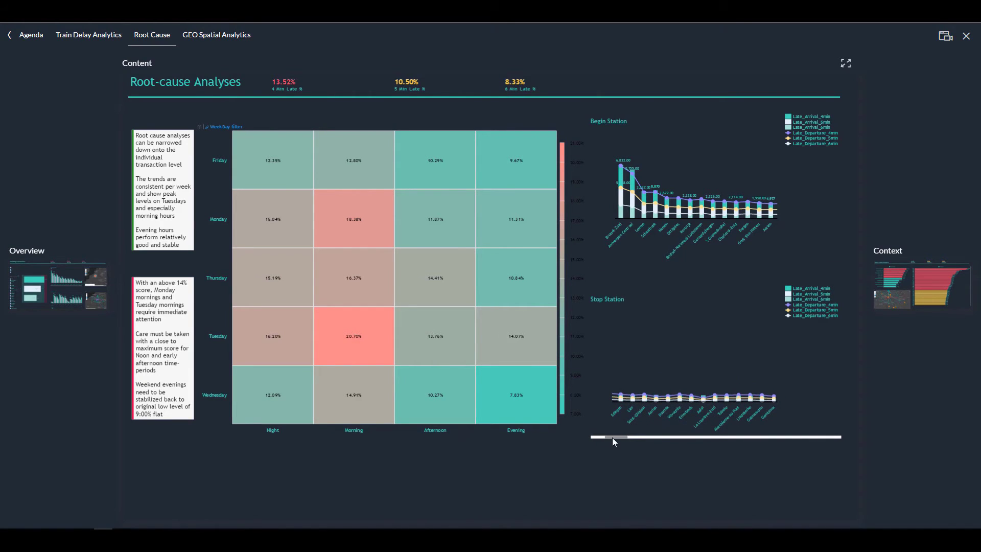
left_click_drag(611, 437, 592, 437)
mouse_move(423, 331)
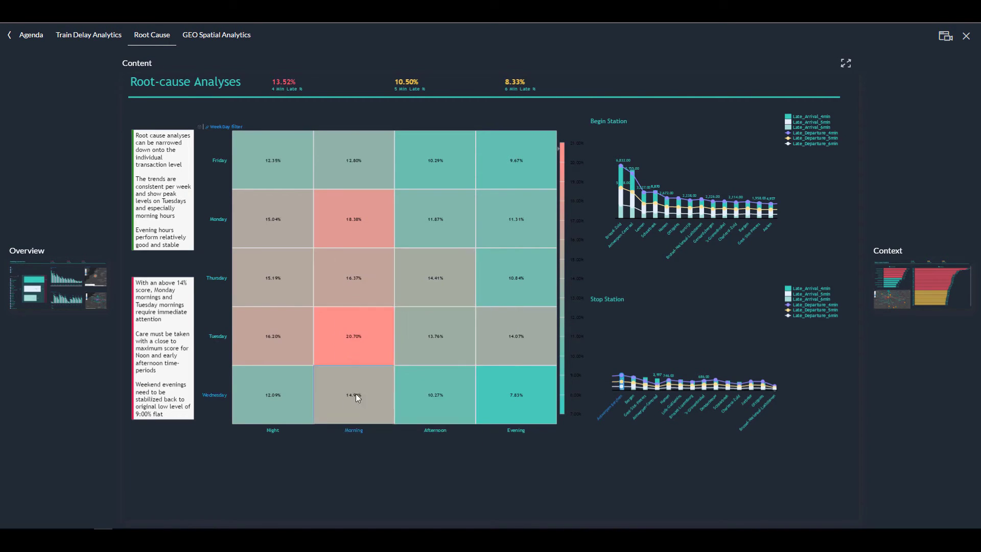
left_click(355, 339)
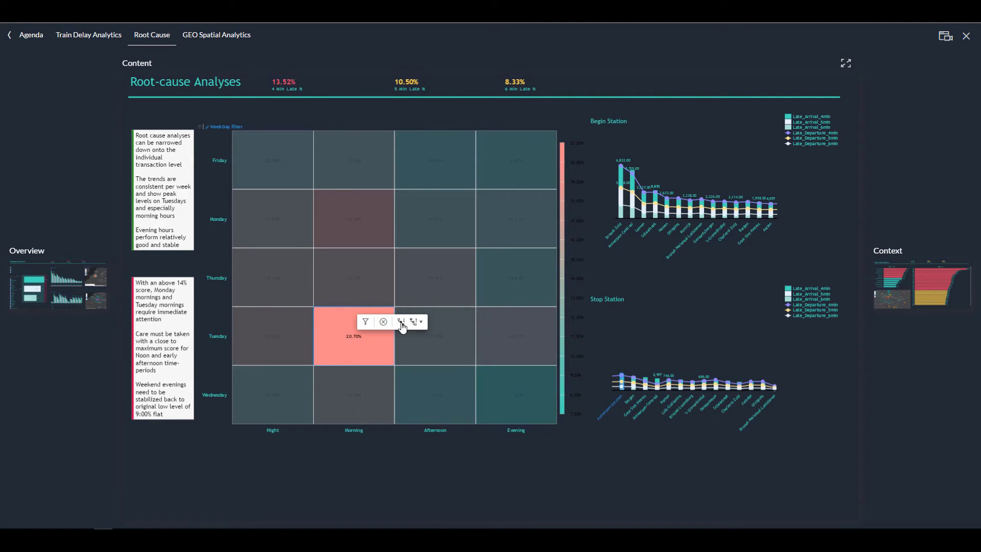
left_click(401, 322)
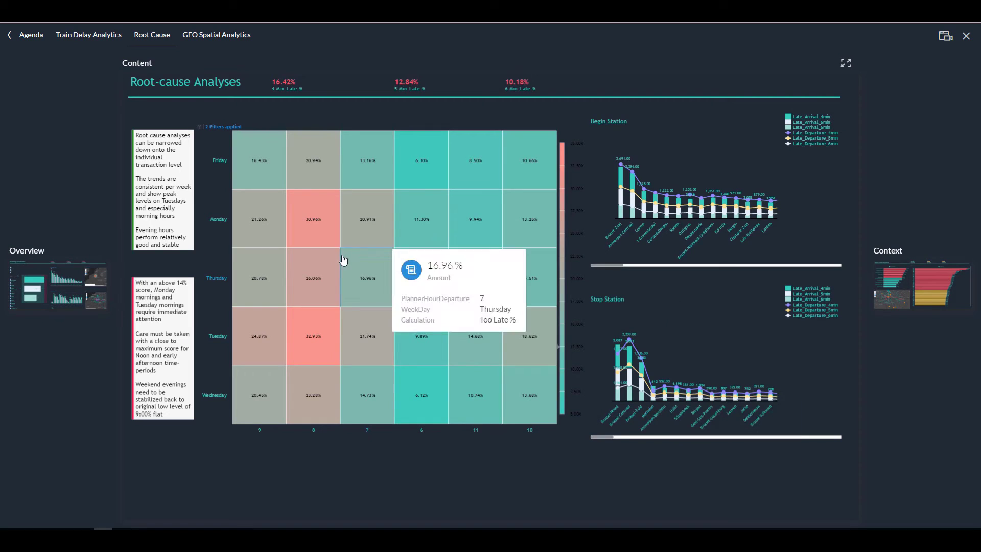
Filter the analysis to Thursday at hour 8 (26.06% late)
left_click(314, 279)
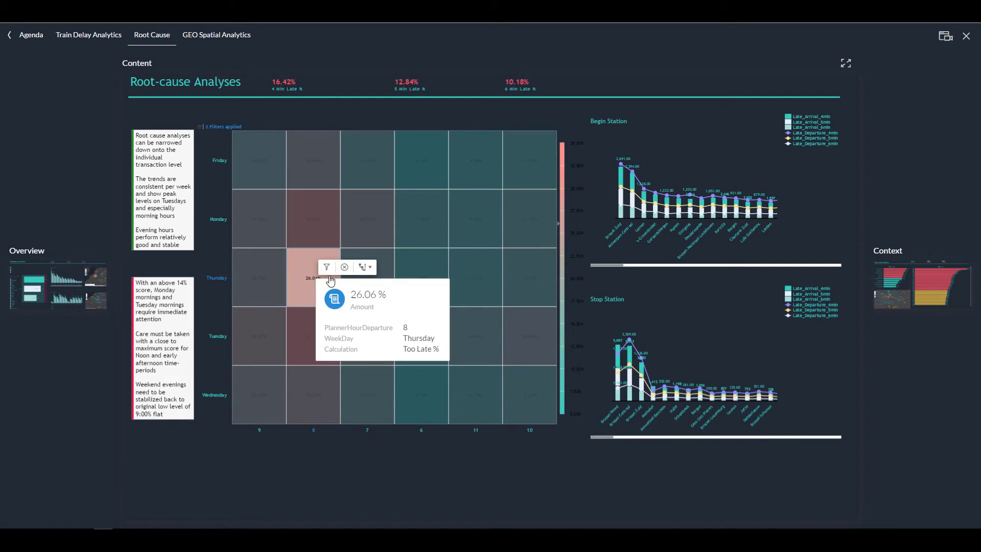
left_click(343, 270)
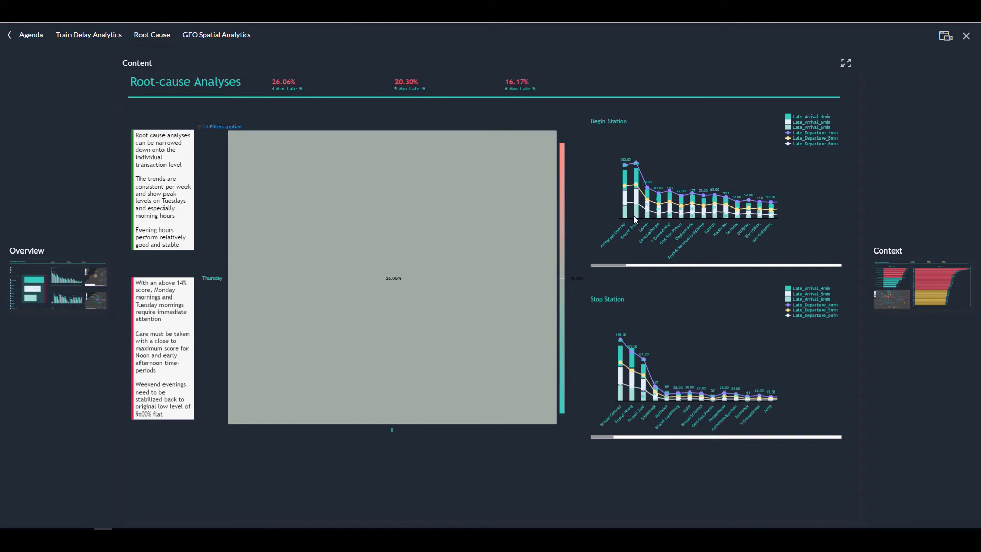
mouse_move(632, 213)
mouse_move(630, 188)
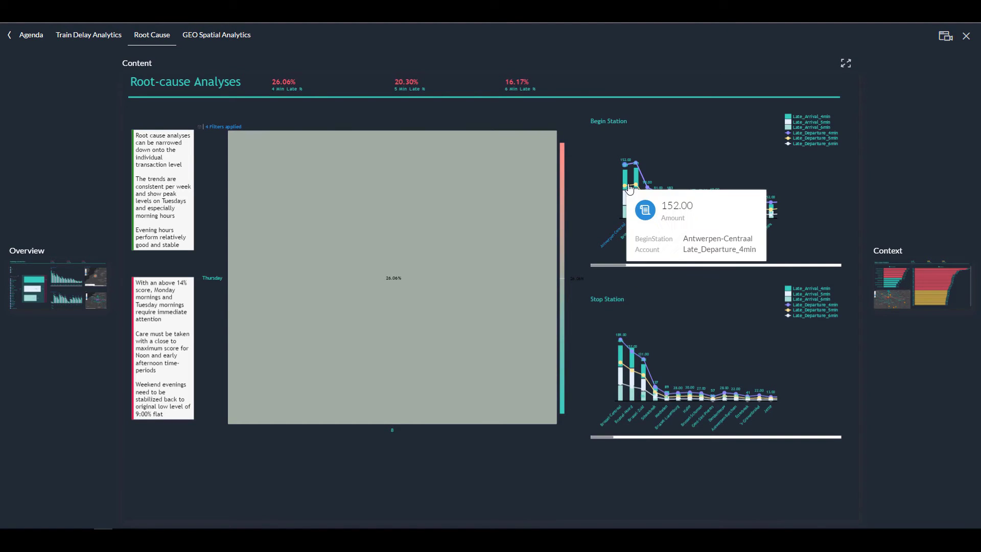
Show the Root-cause Ranked view and zoom the route map in, centred on Brussels
left_click(899, 288)
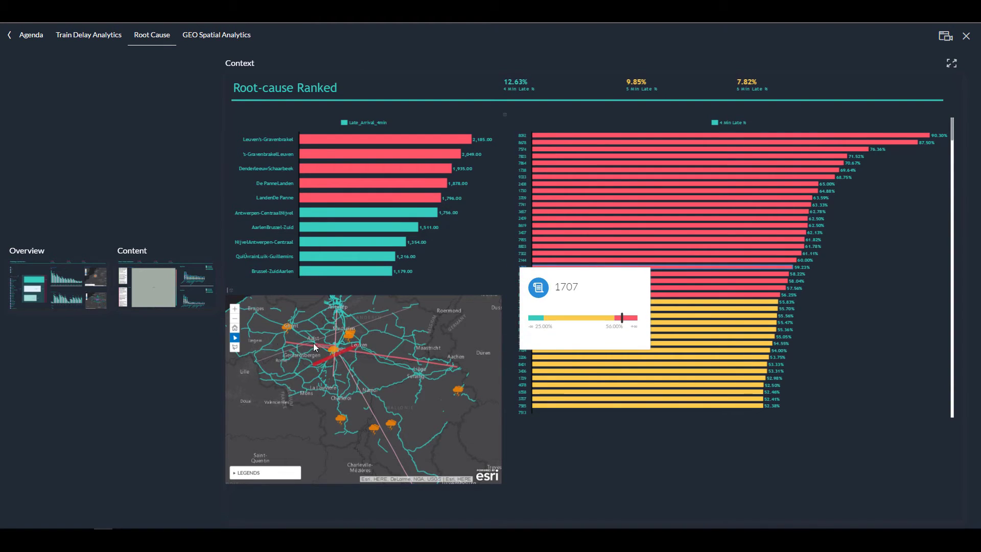
left_click(235, 310)
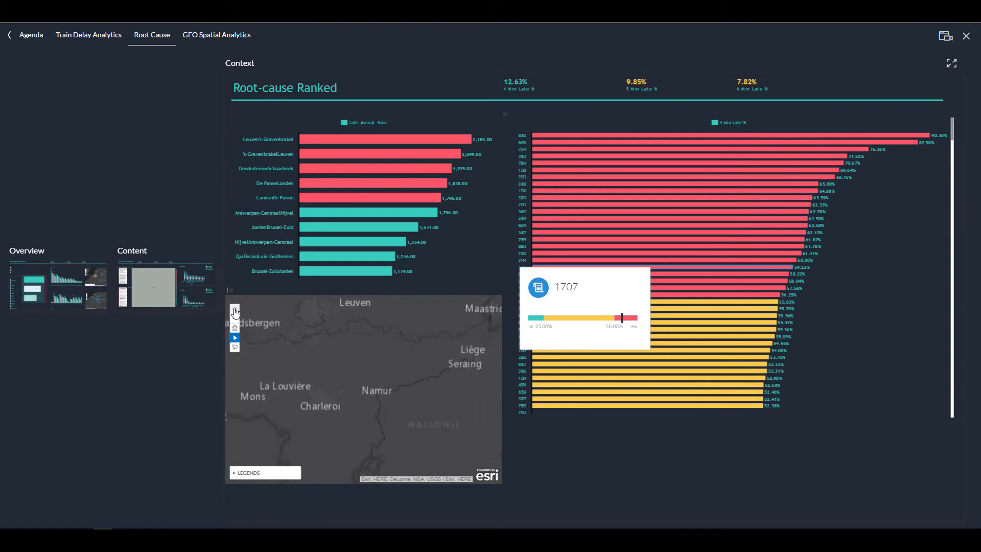
left_click_drag(377, 363, 446, 394)
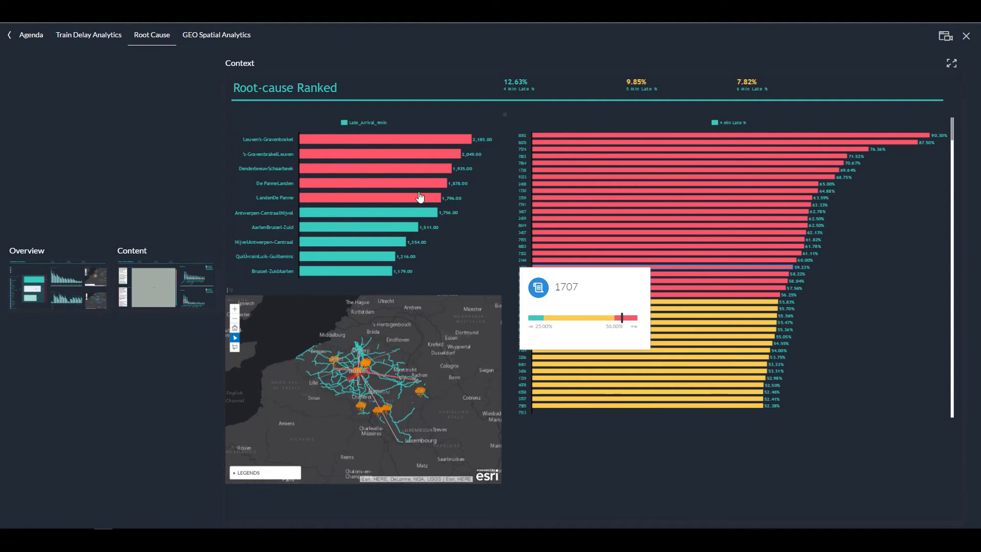
Filter the charts to the 's-GravenbrakelLeuven route
mouse_move(335, 141)
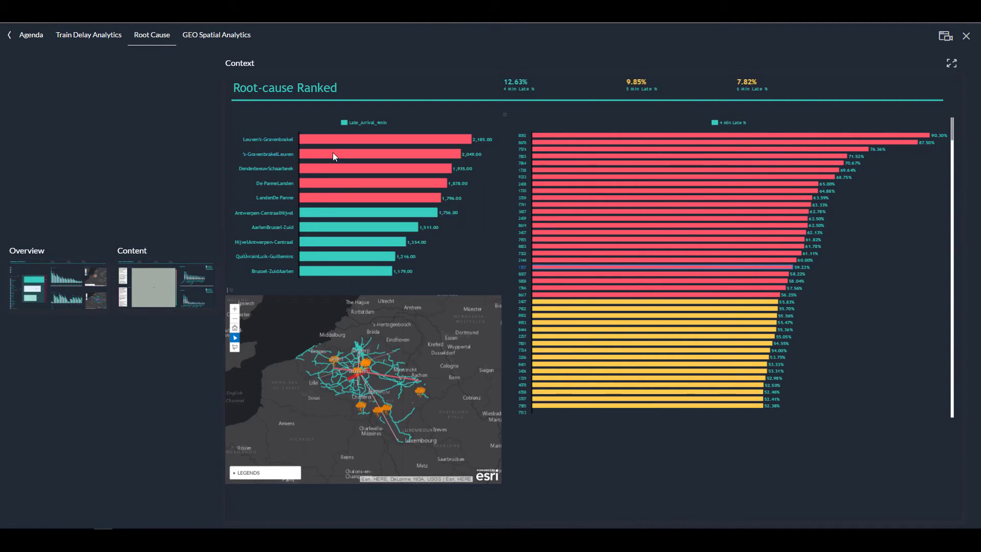
mouse_move(323, 176)
left_click(256, 145)
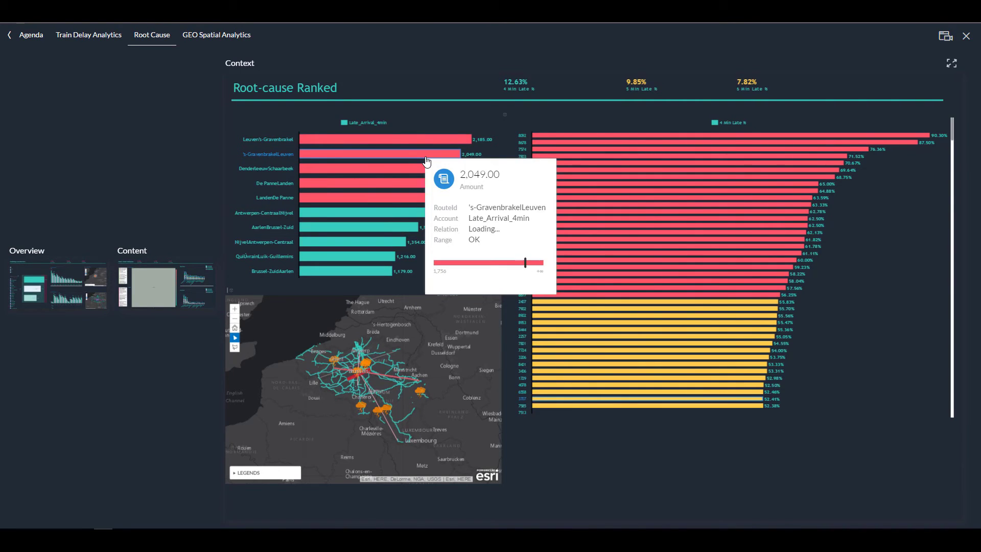
left_click(408, 154)
left_click(436, 146)
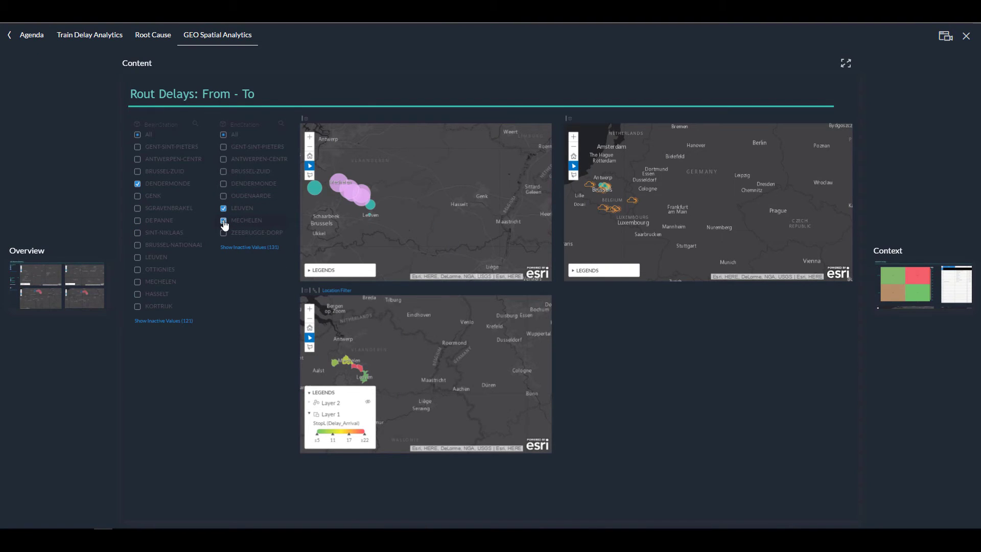
Add MECHELEN to the selected end stations
left_click(224, 221)
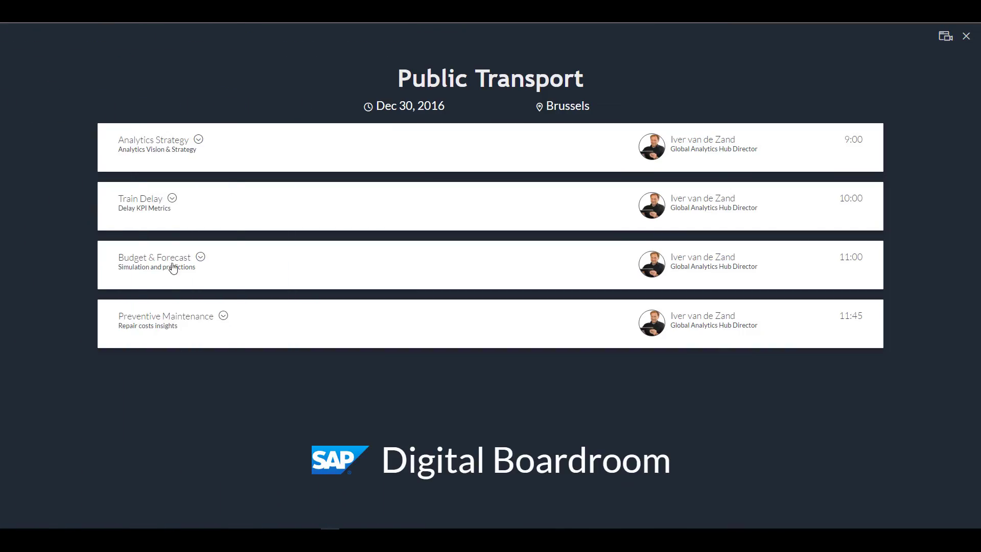
Expand the Budget & Forecast agenda item and open its Consolidated Actuals - Budget - Forecast story
left_click(172, 198)
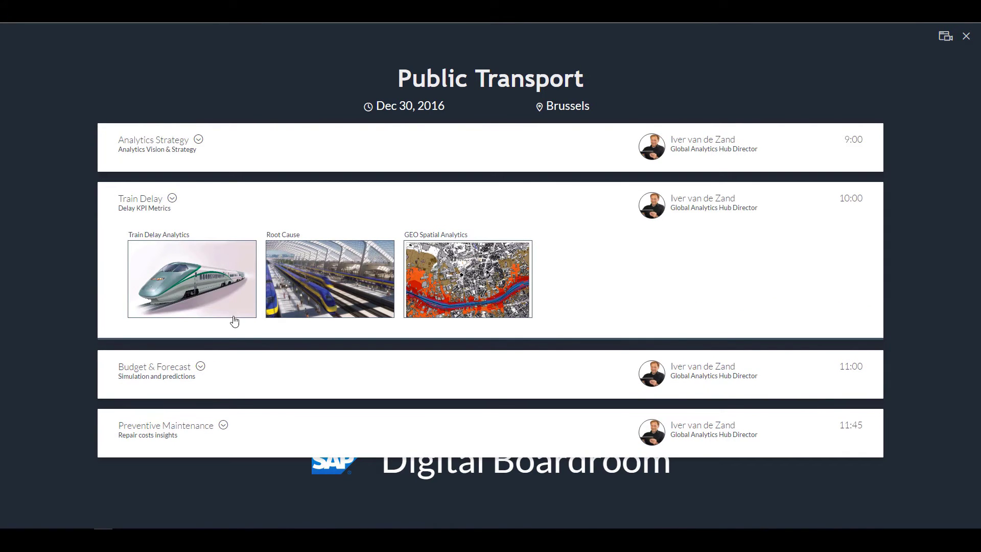
left_click(200, 367)
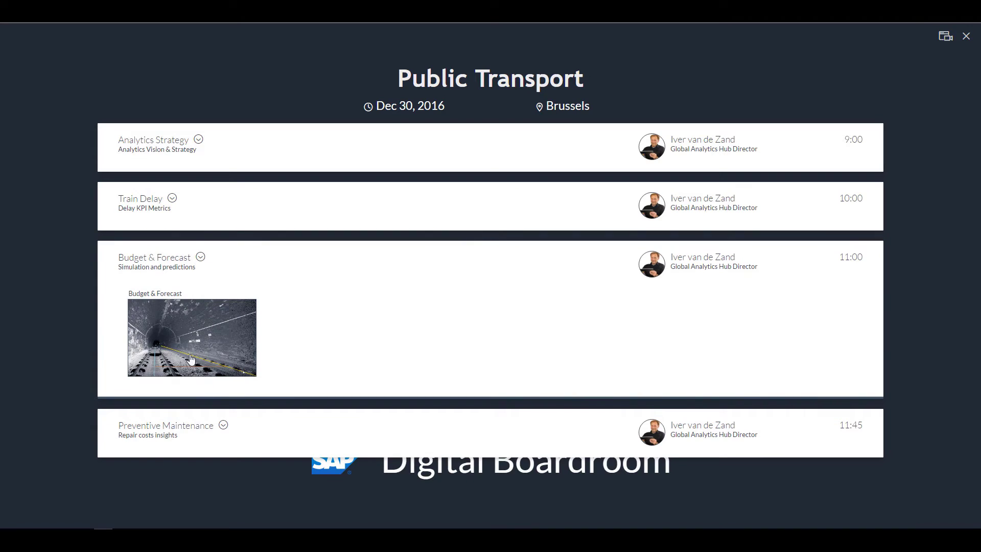
left_click(202, 336)
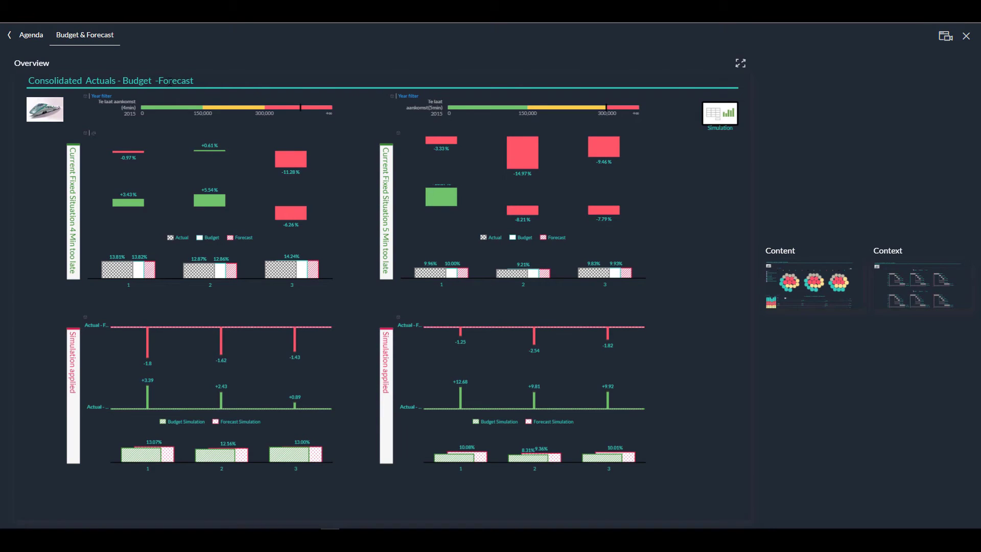
mouse_move(300, 105)
mouse_move(535, 108)
mouse_move(116, 270)
mouse_move(191, 270)
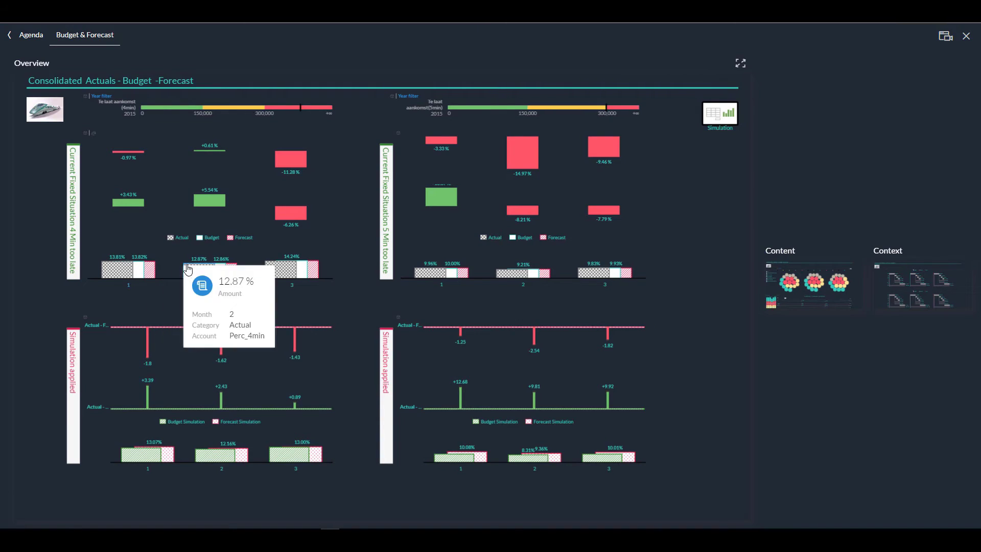
mouse_move(222, 274)
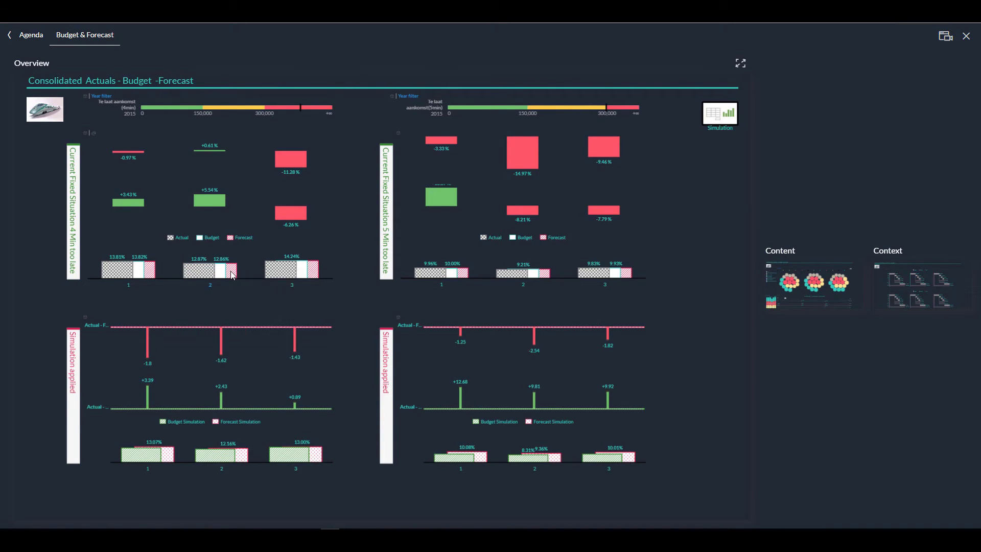
mouse_move(137, 208)
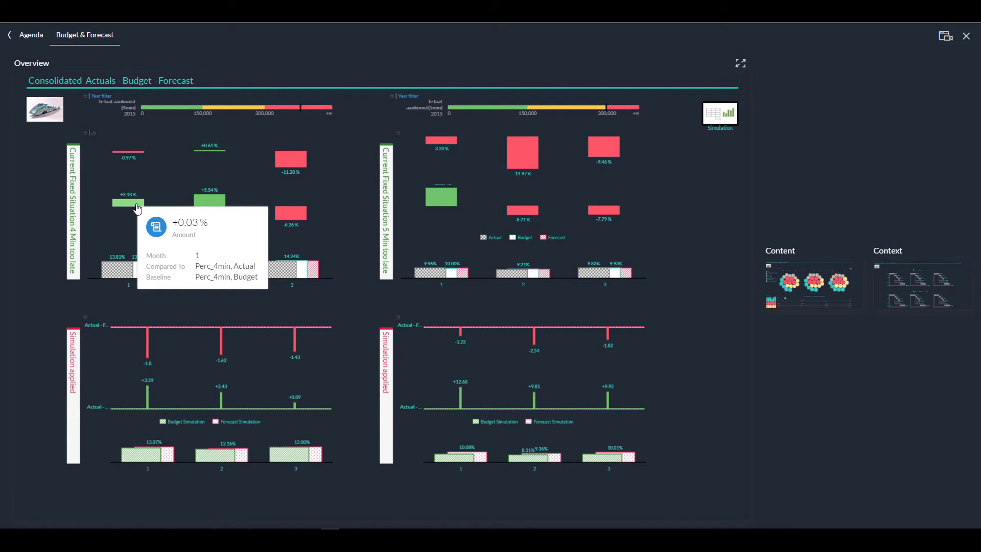
mouse_move(138, 156)
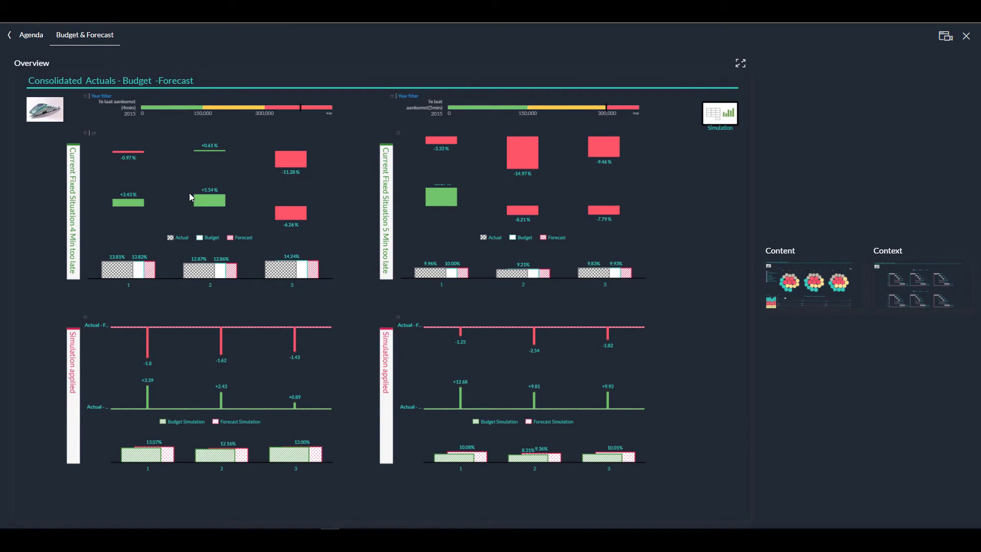
mouse_move(206, 205)
mouse_move(137, 459)
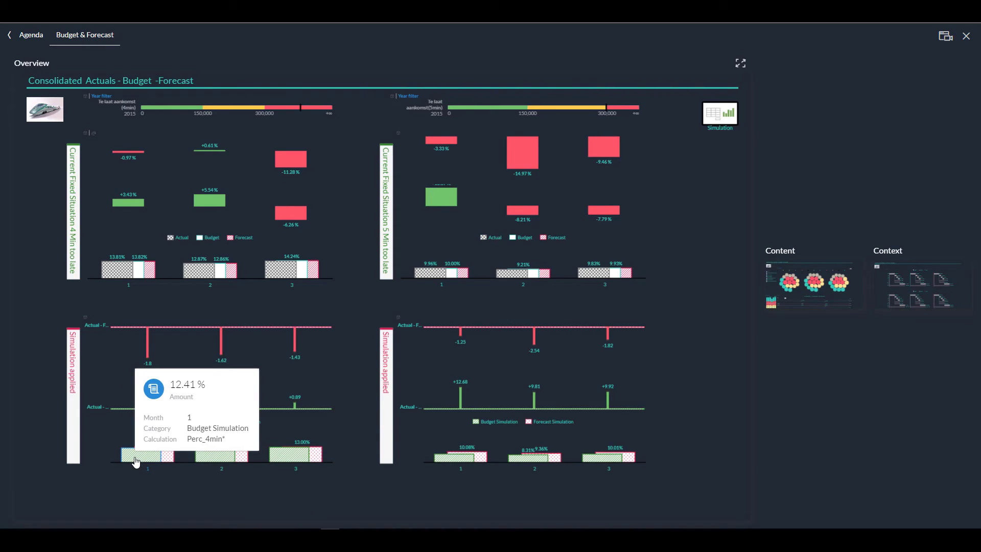
mouse_move(171, 462)
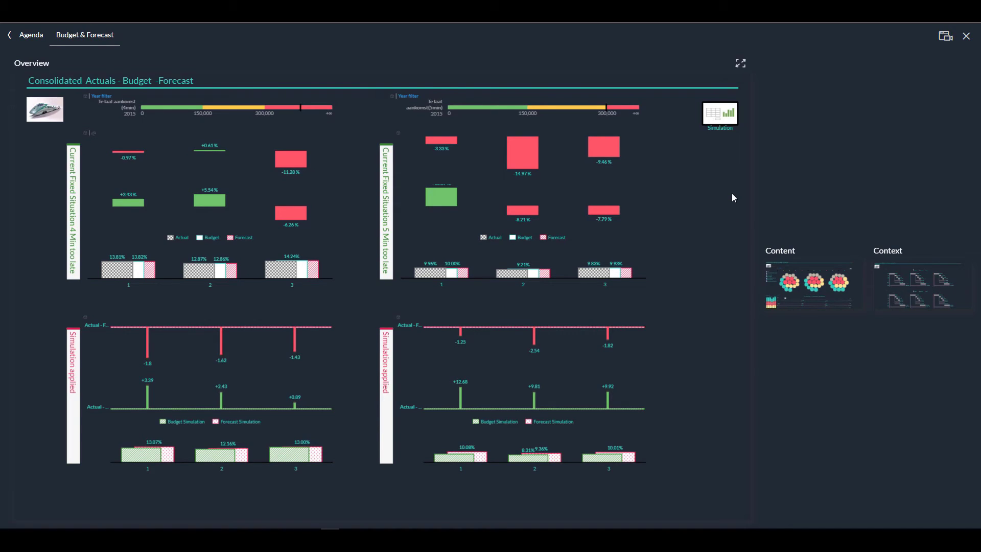
Bring the Distribution dashboard forward and set its line chart to YTD, then six months
left_click(805, 286)
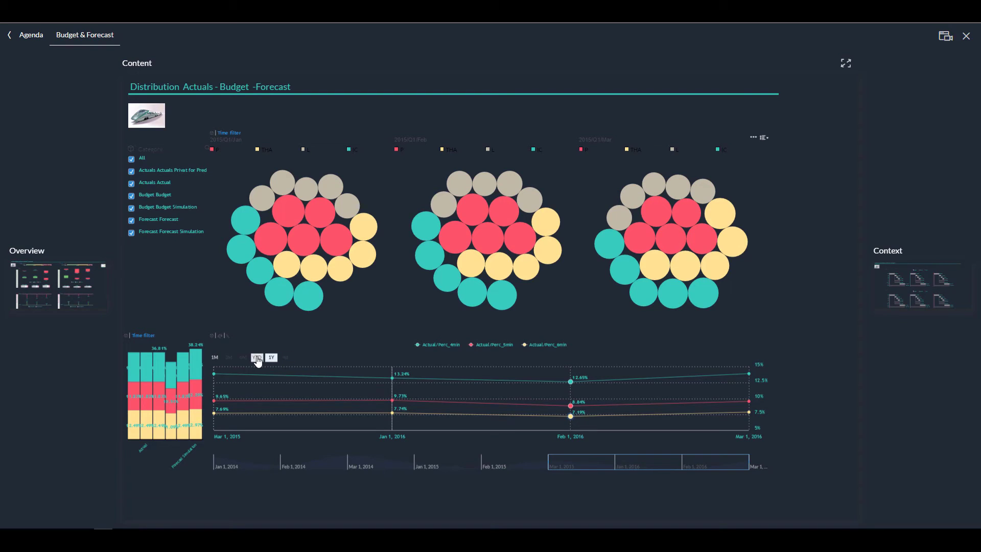
left_click(257, 358)
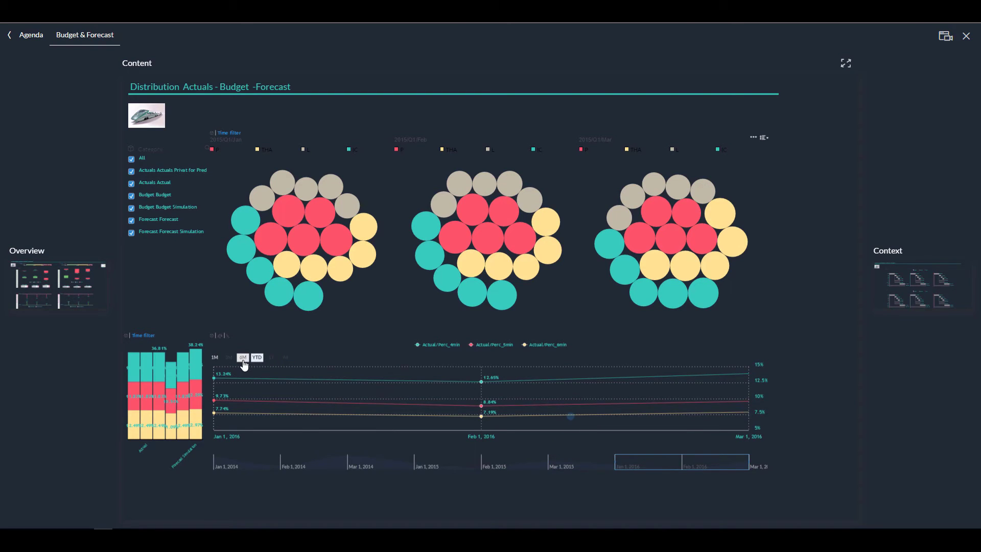
left_click(243, 360)
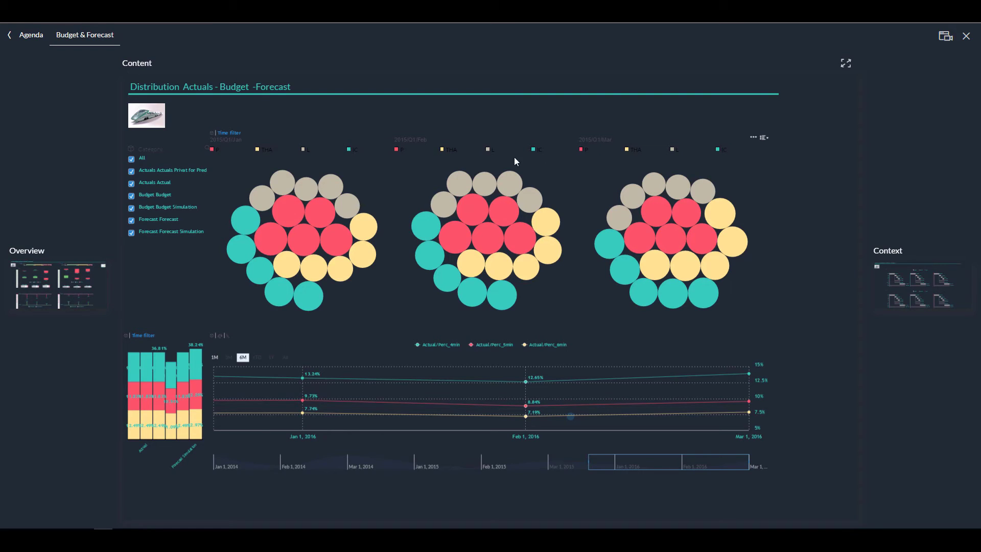
Hide the Actuals Actuals Privat for Pred and Budget Budget Simulation categories
left_click(132, 172)
mouse_move(261, 204)
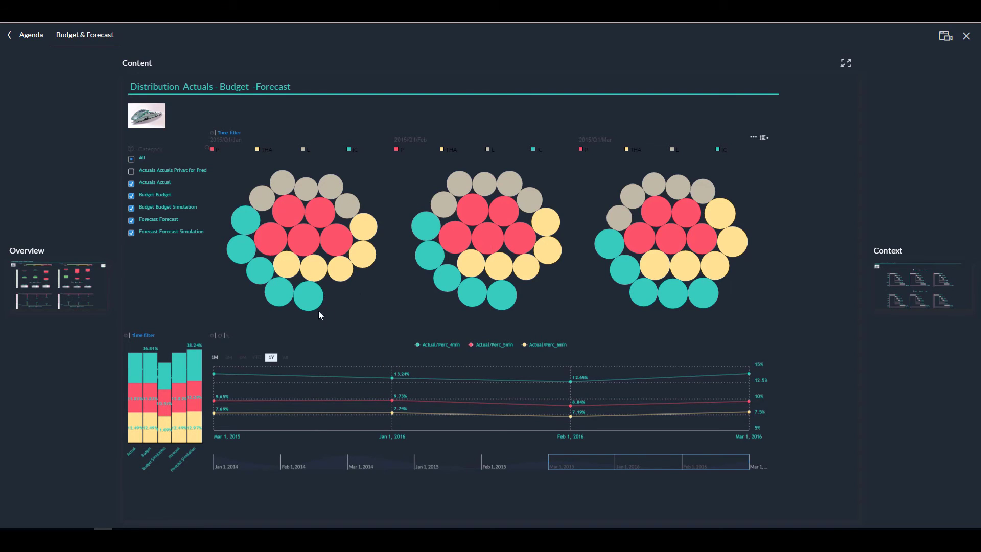
left_click(132, 207)
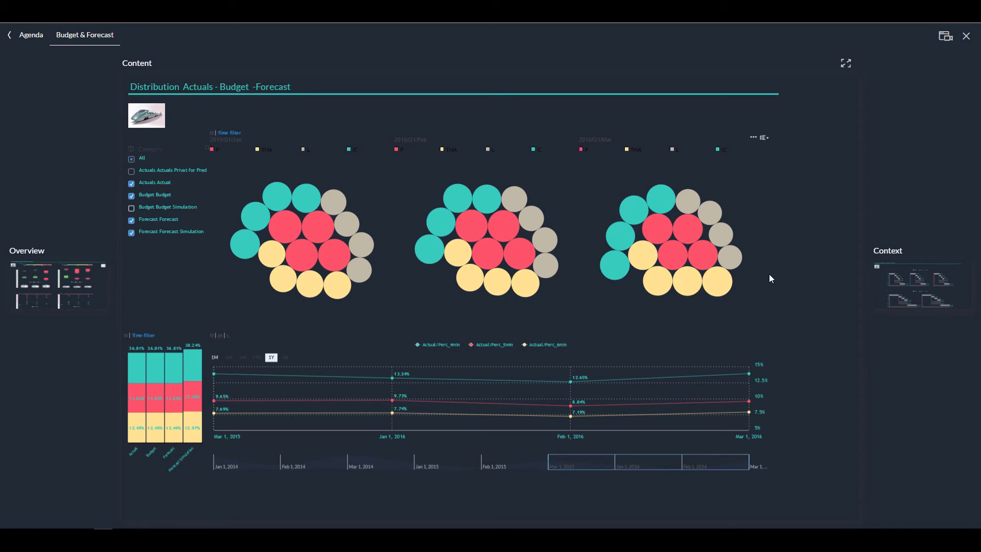
Open the bubble chart in Explorer and remove the Perc_4min* measure
left_click(753, 137)
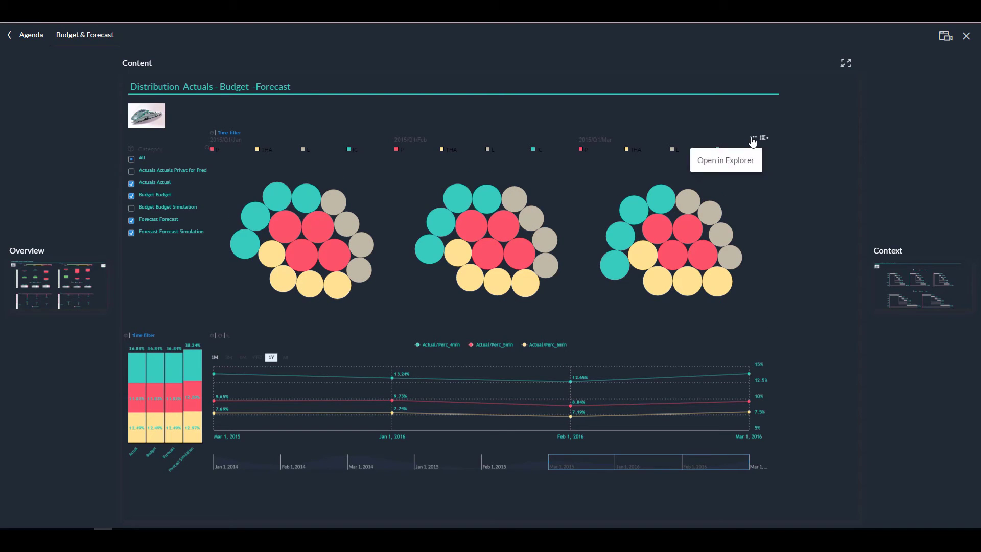
left_click(738, 164)
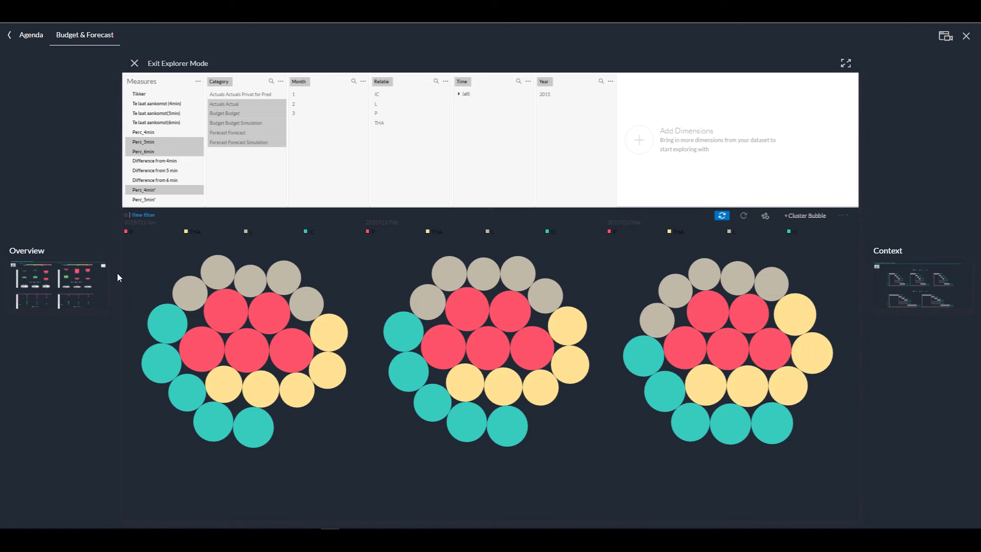
left_click(143, 192)
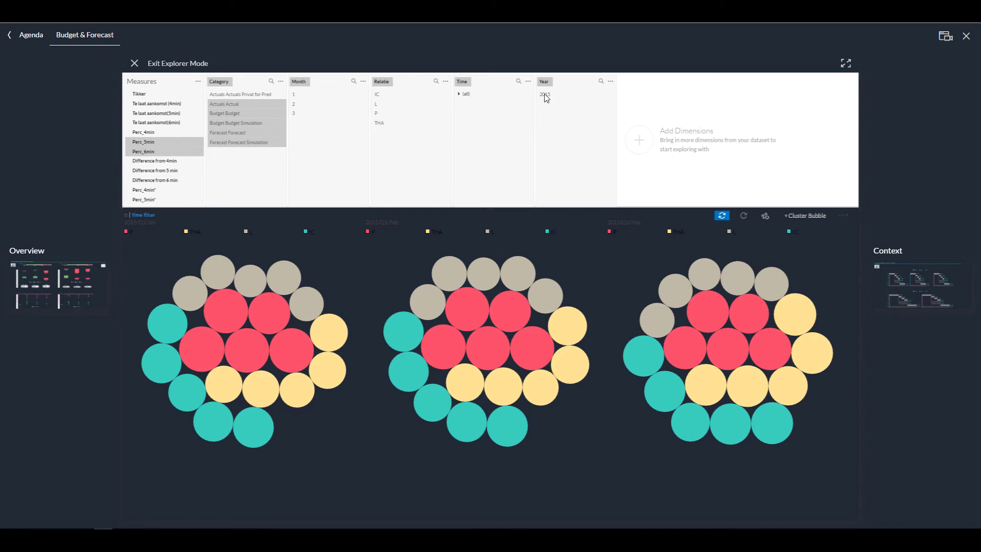
Drop the Year and Time breakdowns so only Perc_5min by relation remains
left_click(639, 141)
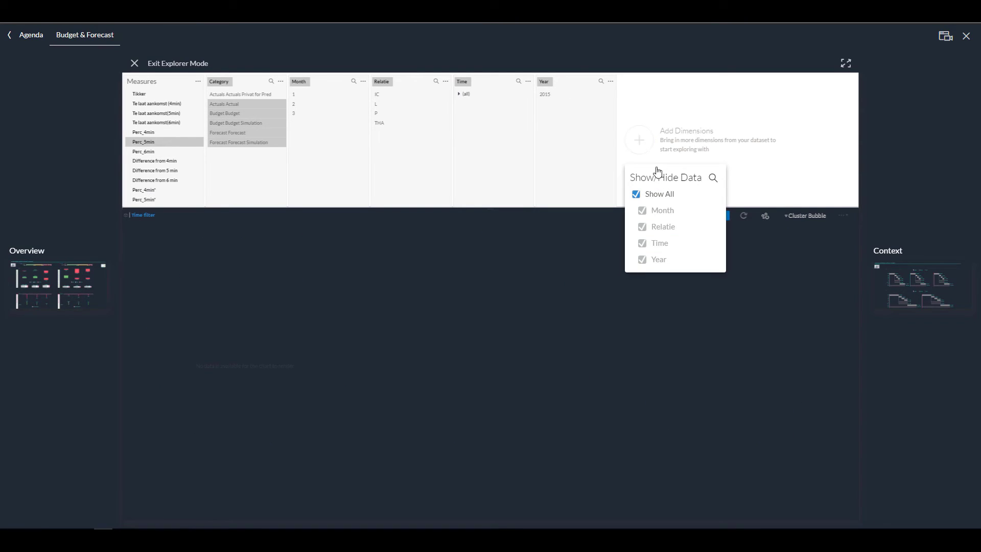
left_click(581, 142)
left_click(545, 83)
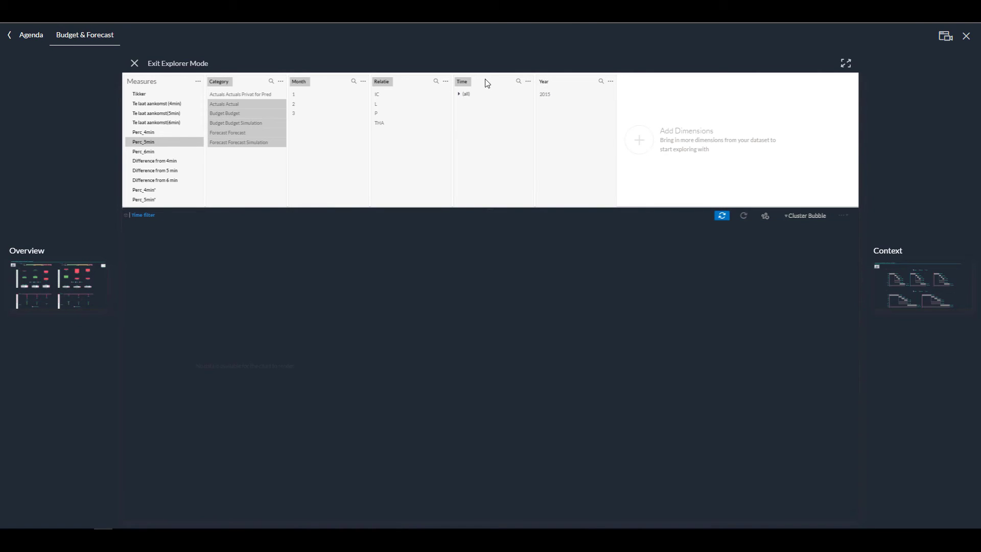
left_click(459, 86)
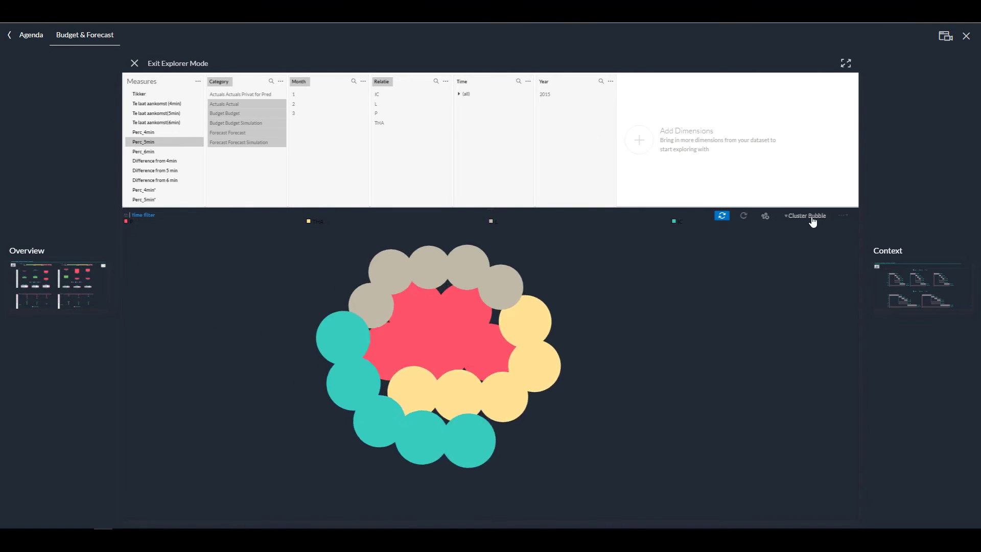
left_click(809, 216)
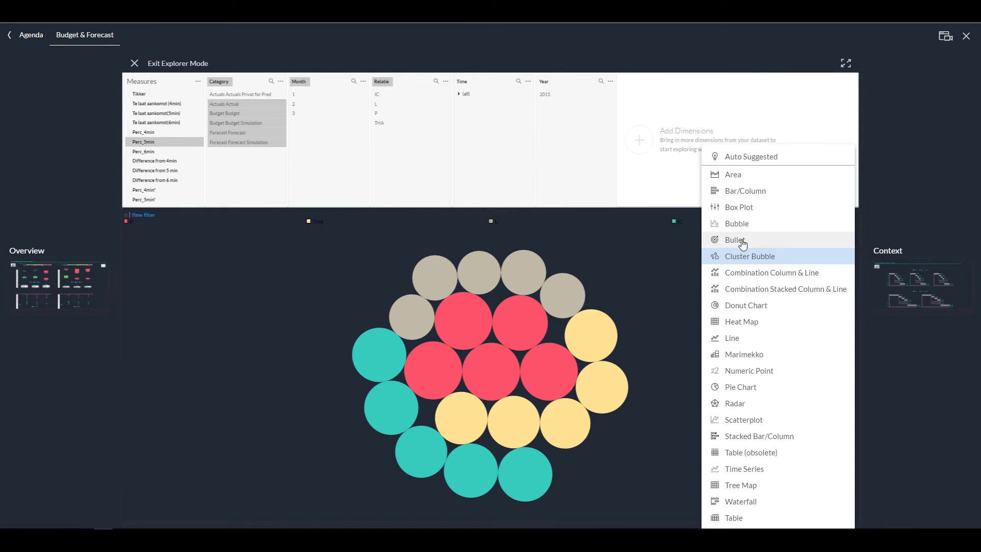
Switch to a bar chart showing only February 2015 from the 2015 > Q1 hierarchy
left_click(735, 192)
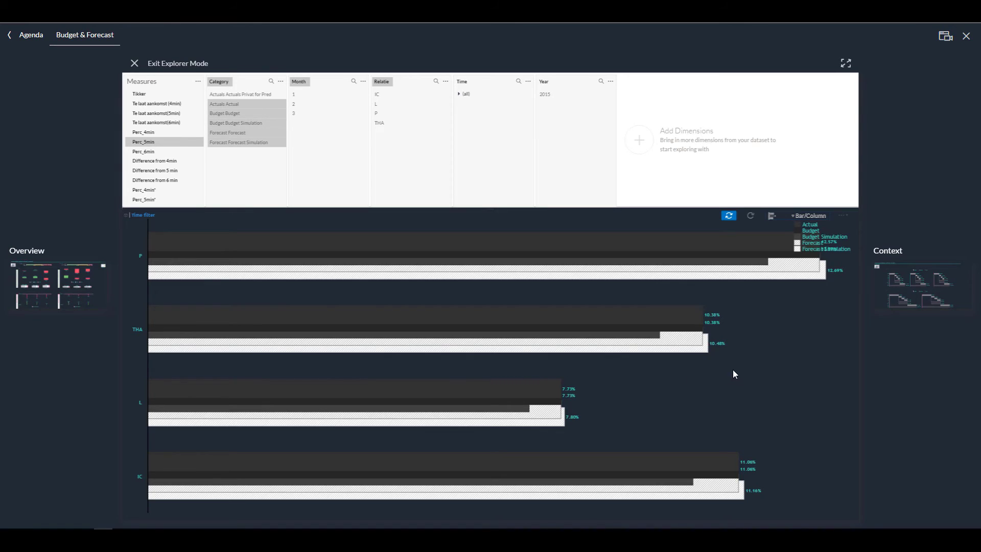
left_click(458, 93)
left_click(463, 114)
left_click(466, 123)
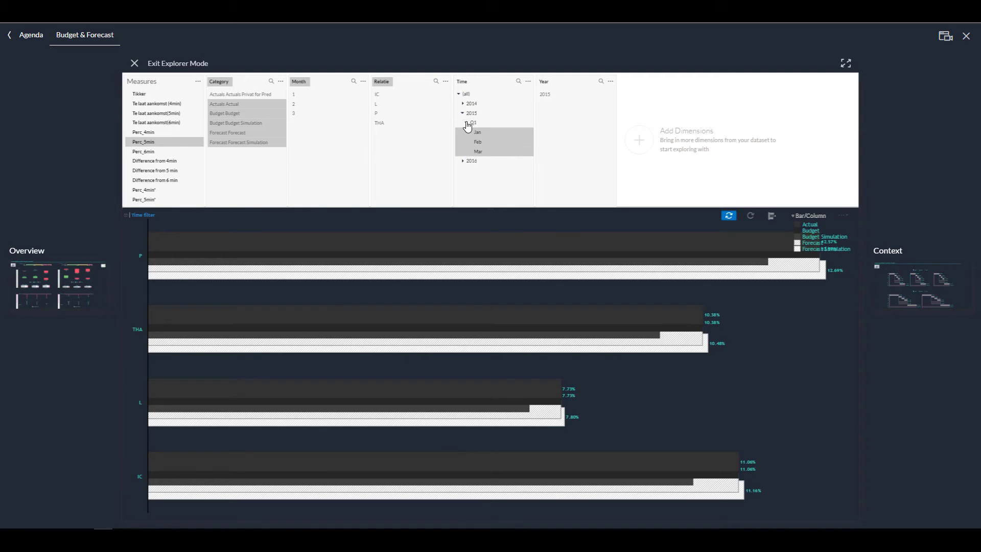
left_click(478, 152)
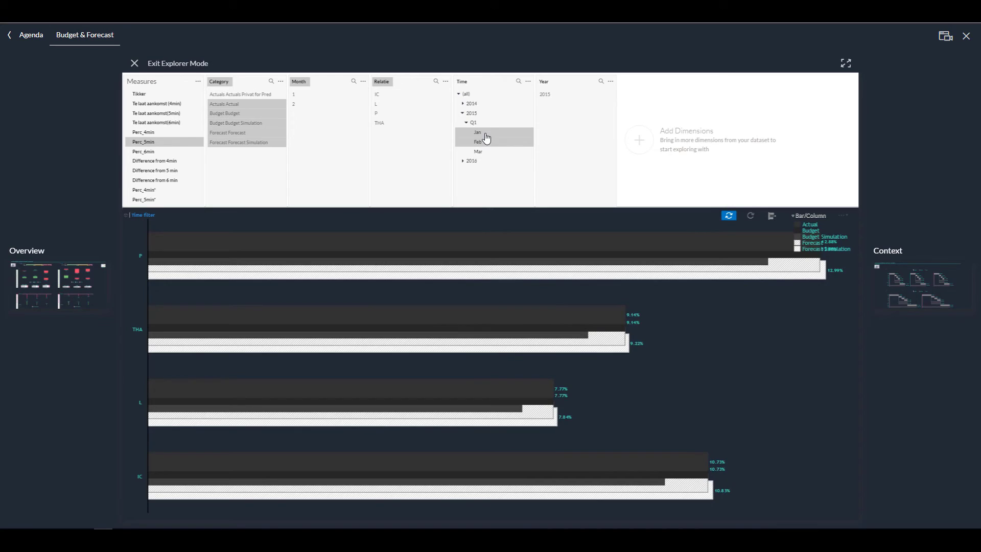
left_click(482, 132)
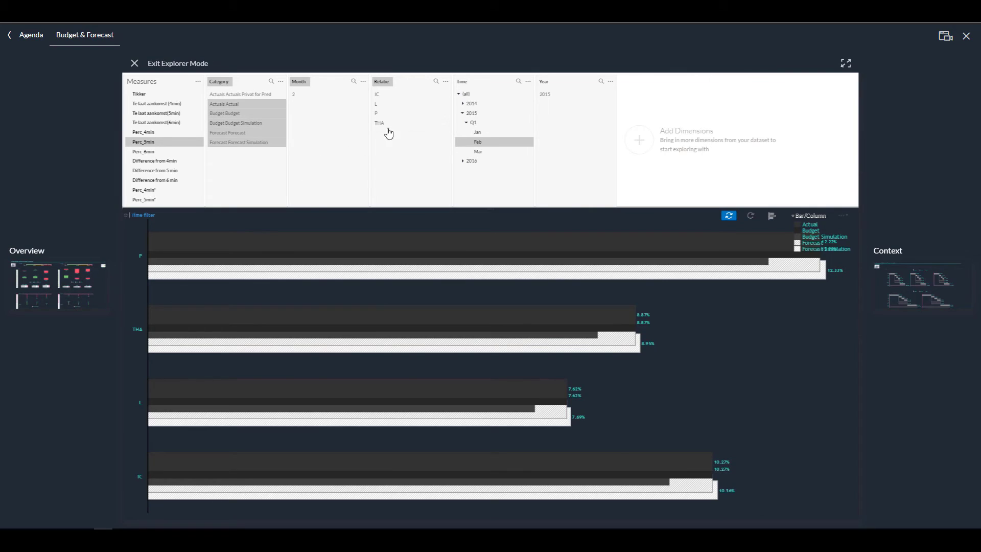
Limit to Relatie L and P and remove the Forecast and Budget series
left_click_drag(372, 113, 373, 104)
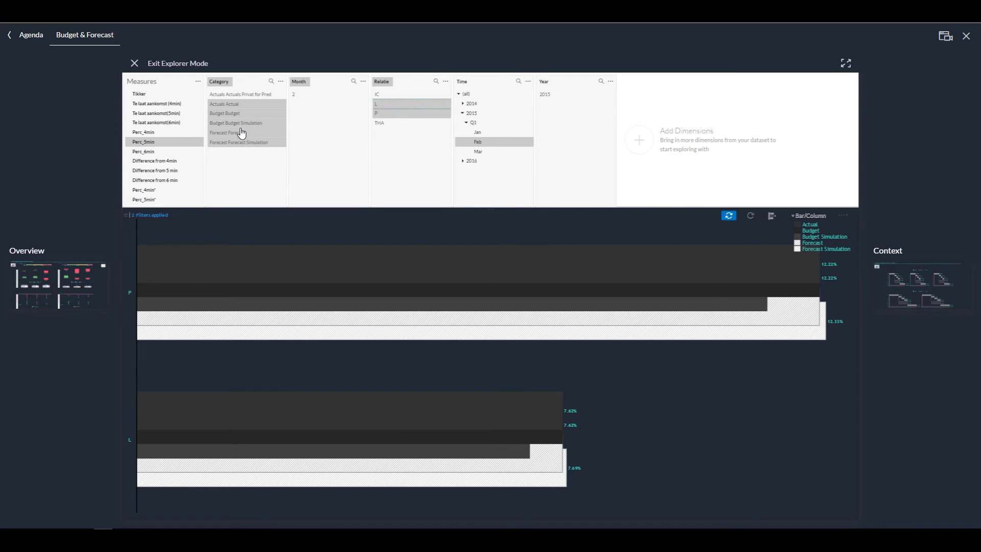
left_click(239, 132)
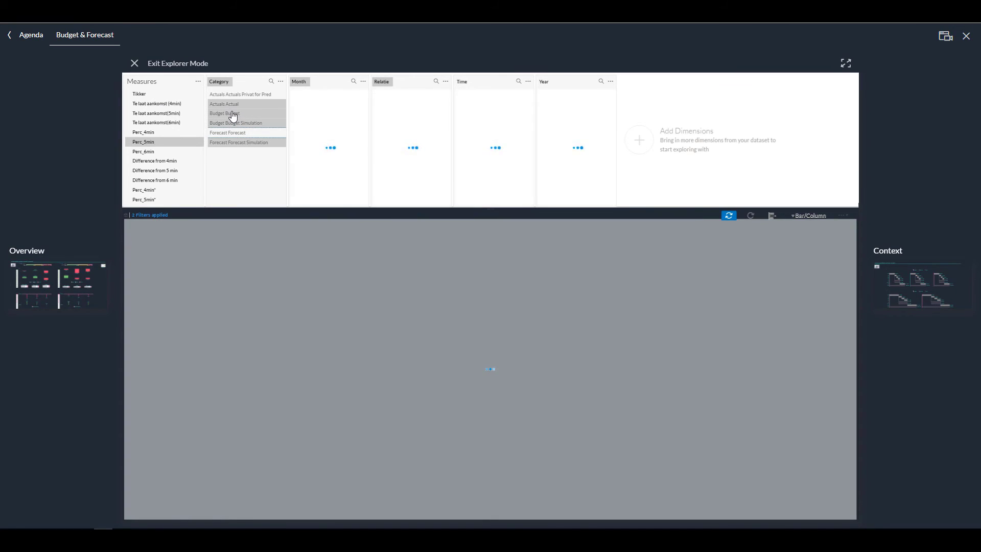
left_click(233, 114)
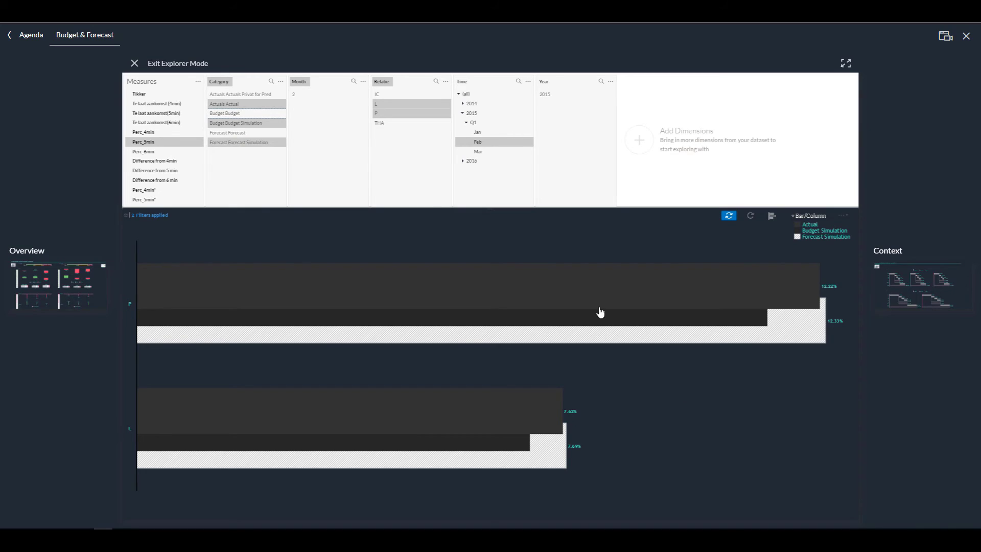
Exit Explorer and display the Flow & Fluctuations Actuals - Budget - Forecast waterfall charts
left_click(135, 64)
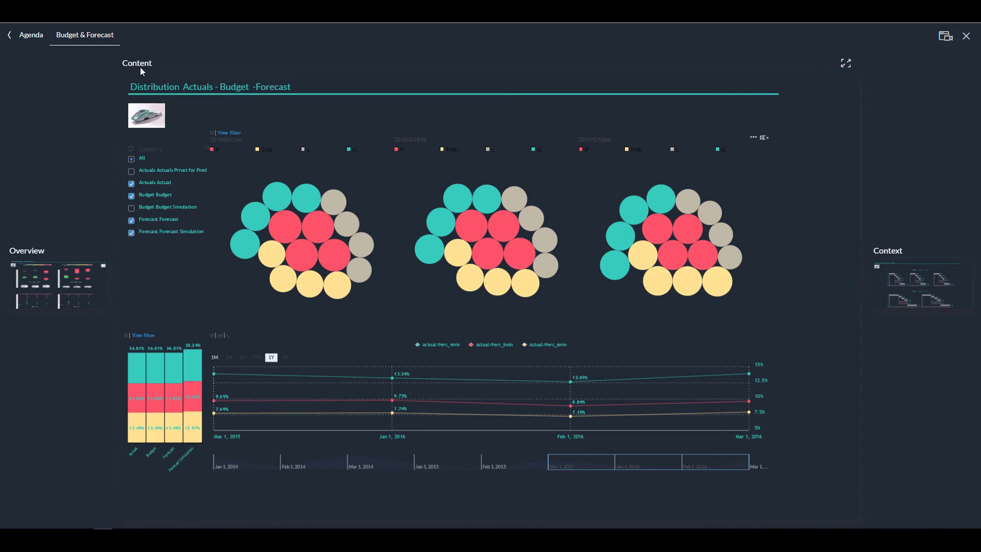
left_click(899, 285)
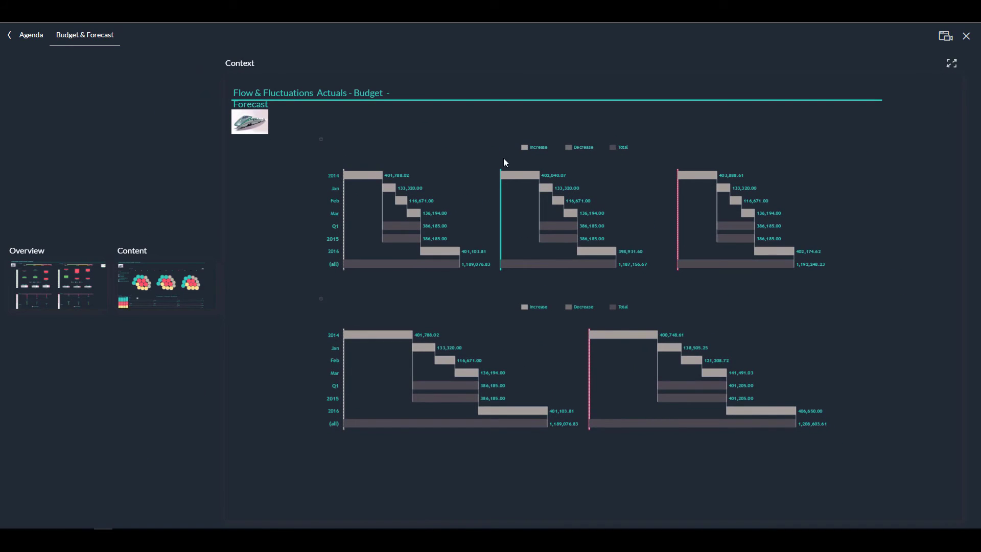
mouse_move(390, 192)
Swipe back to the Budget & Forecast overview and select forecast cells in its simulation table
mouse_move(387, 334)
left_click_drag(387, 338, 2, 338)
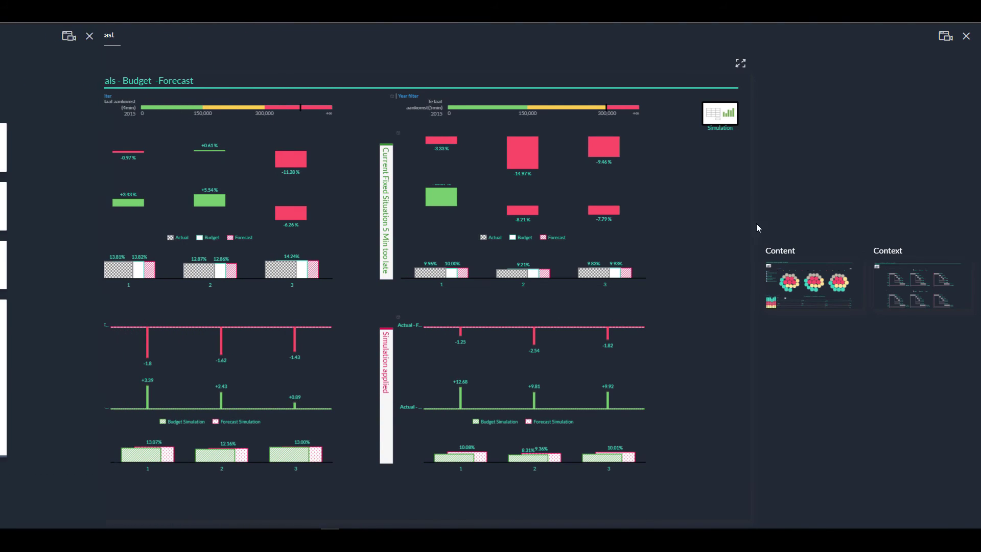
left_click(715, 119)
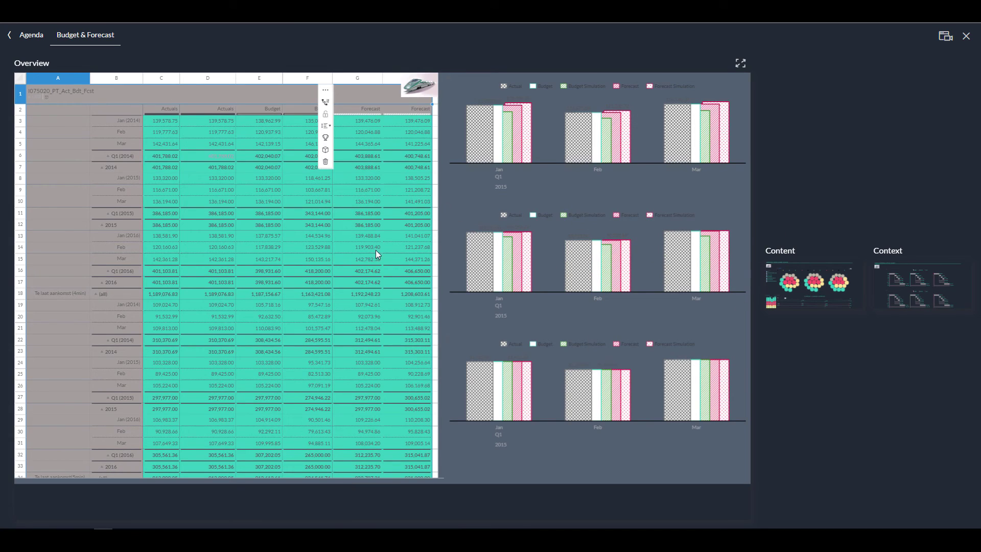
left_click(415, 223)
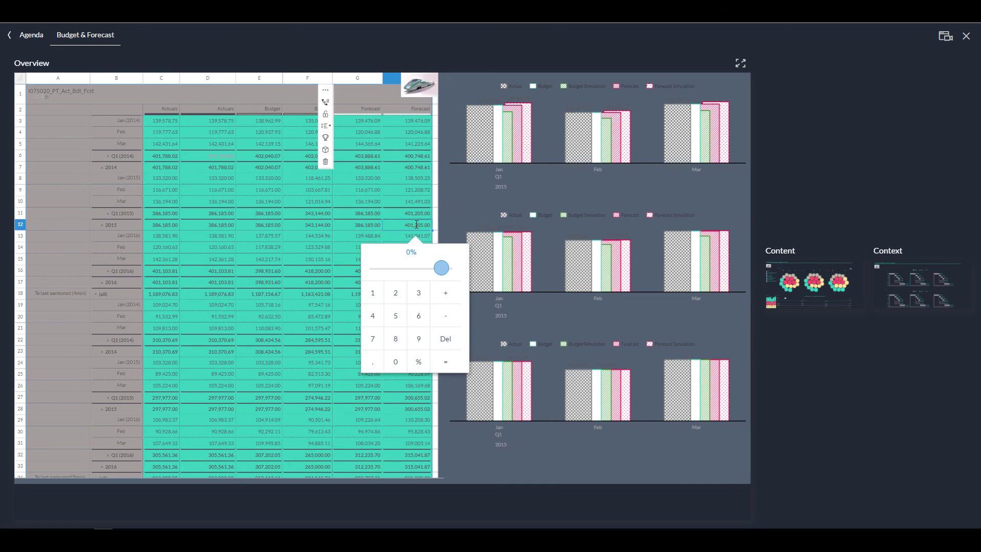
left_click(413, 284)
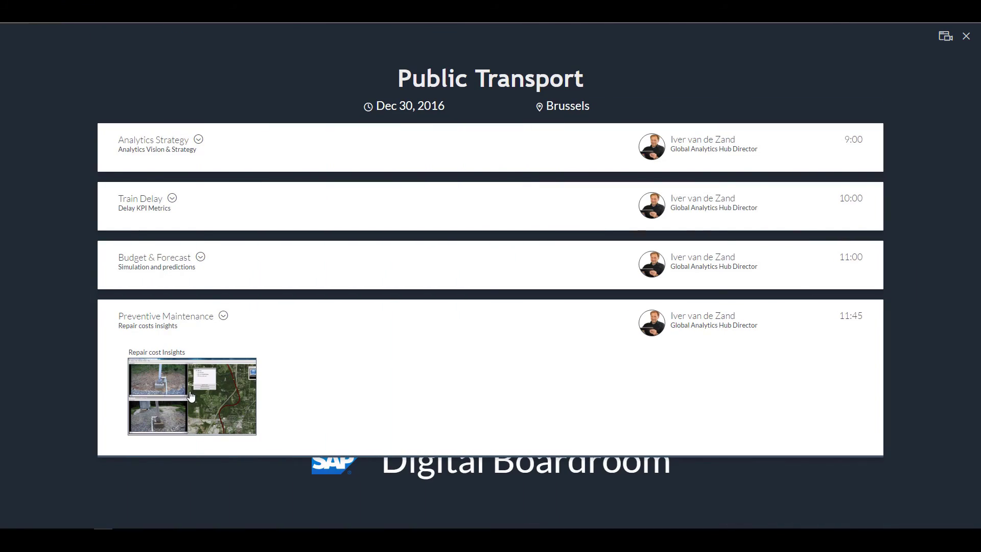
Open Repair cost Insights under Preventive Maintenance, showing 634.01 Million repair cost and 148 repairs
left_click(191, 396)
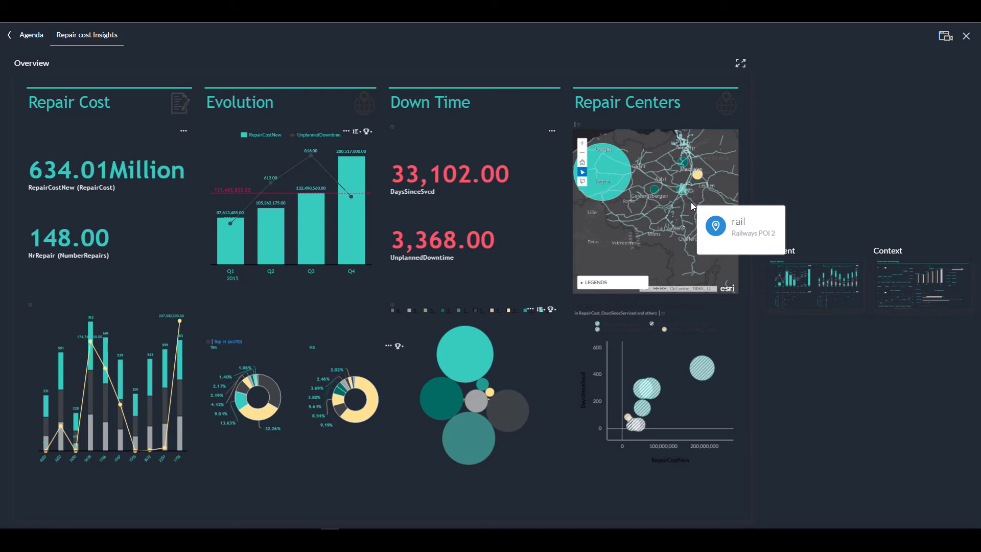
mouse_move(655, 193)
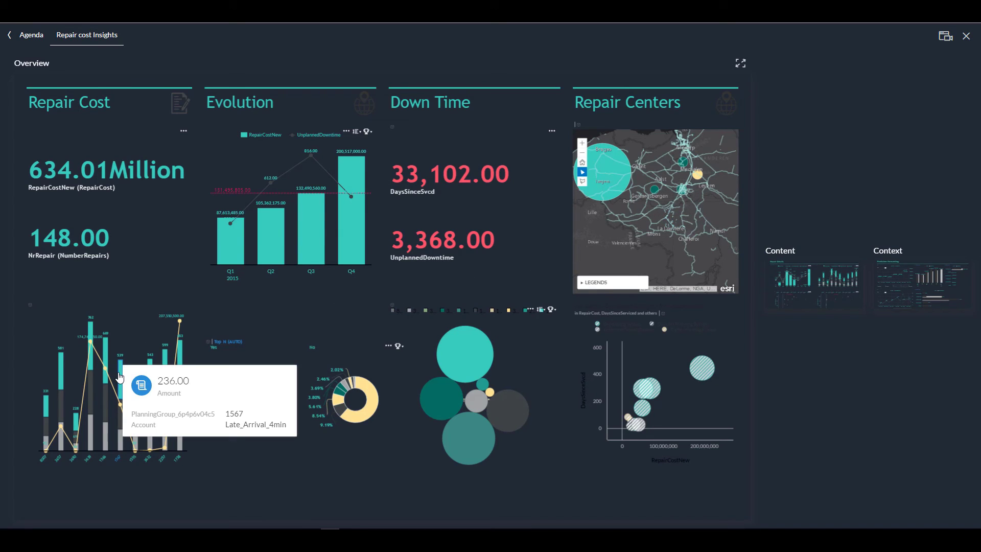
mouse_move(109, 378)
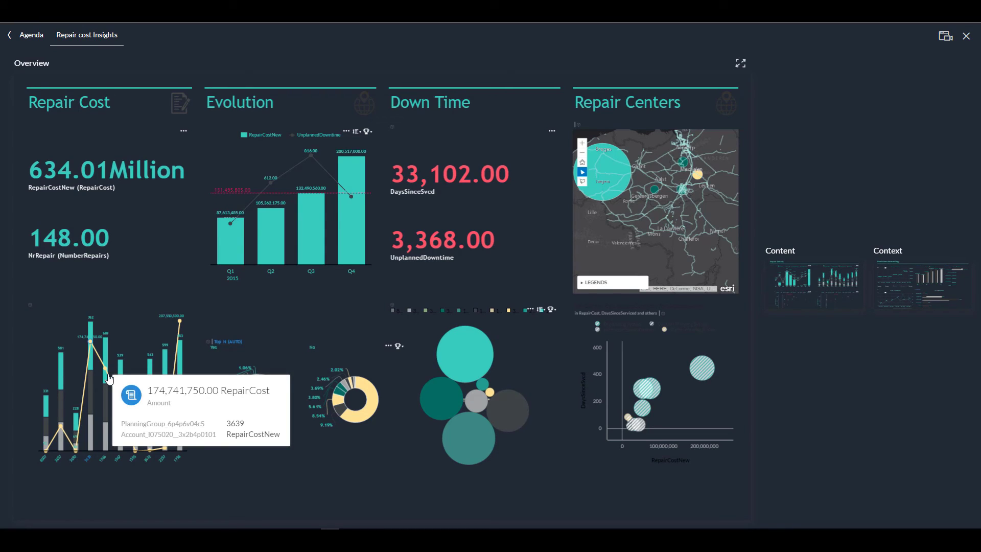
mouse_move(106, 353)
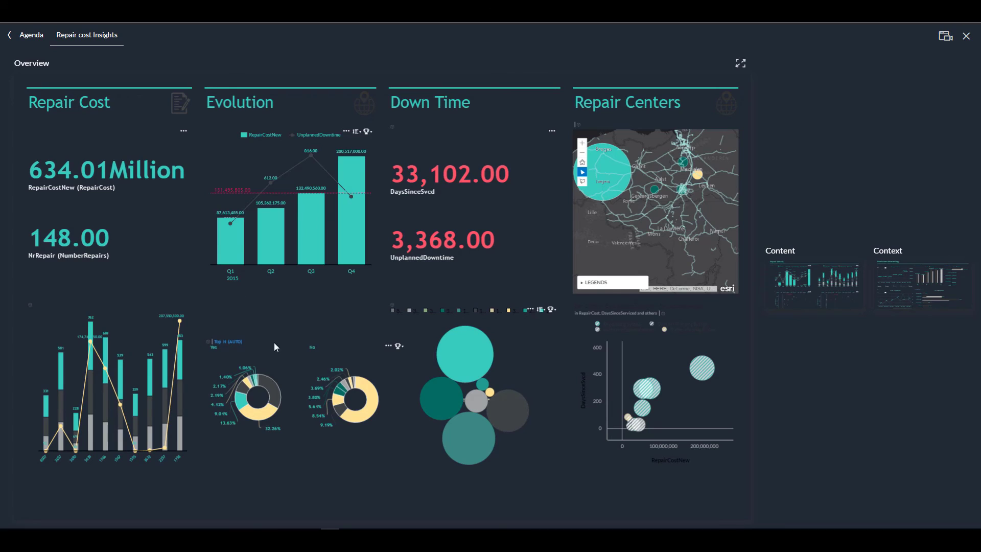
mouse_move(270, 392)
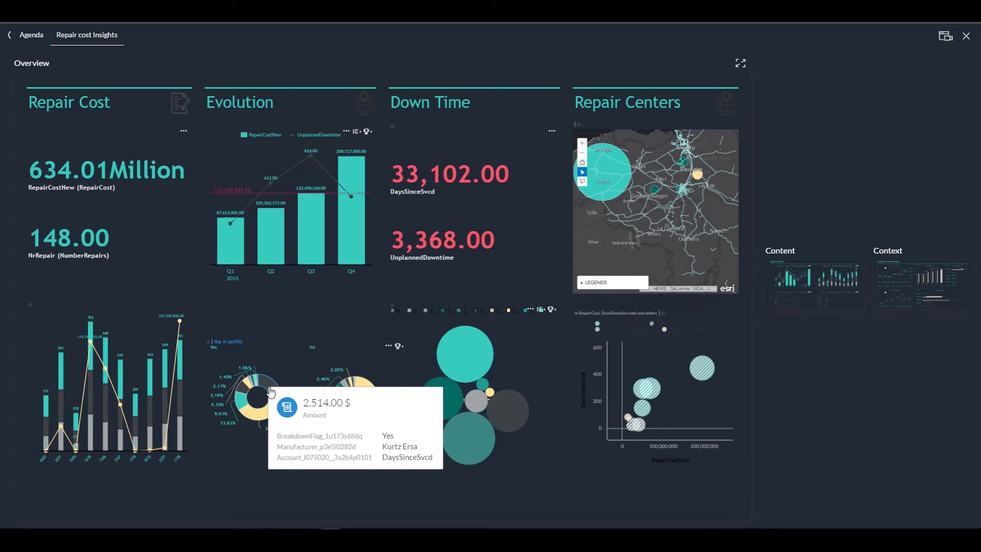
mouse_move(263, 414)
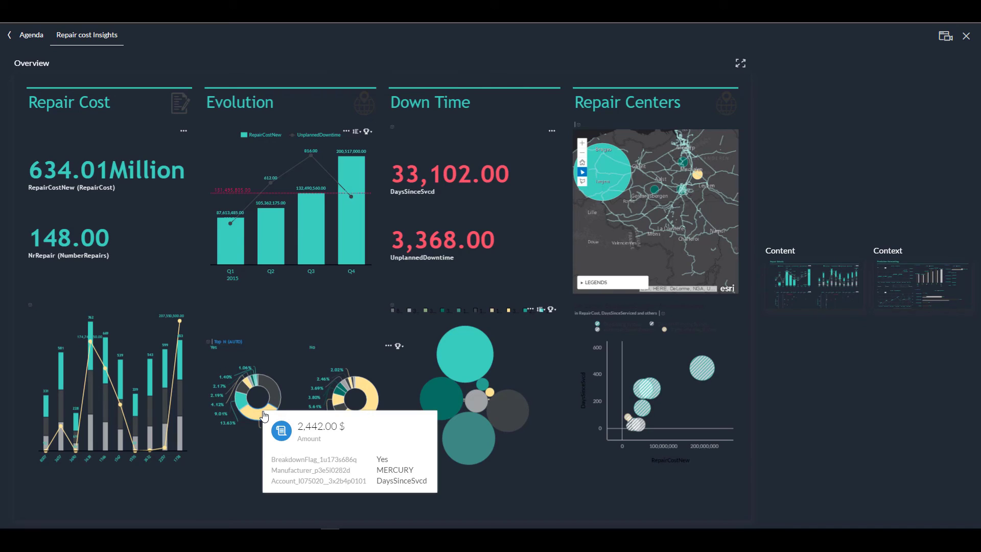
mouse_move(367, 395)
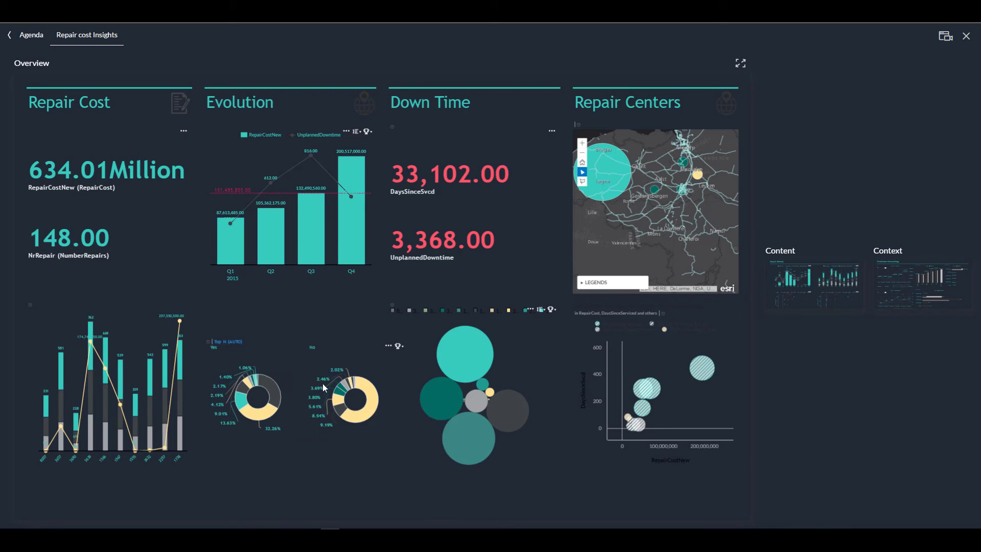
mouse_move(462, 361)
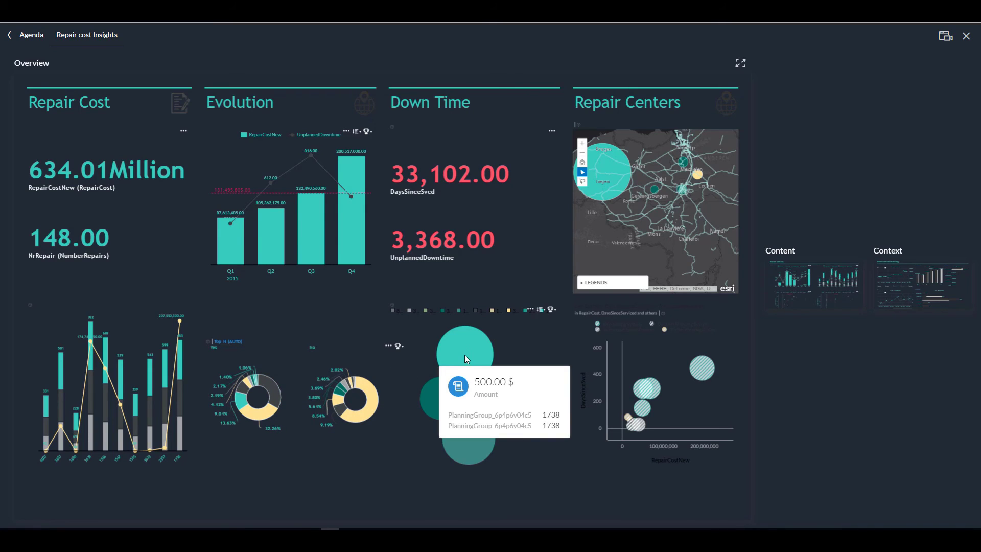
mouse_move(500, 417)
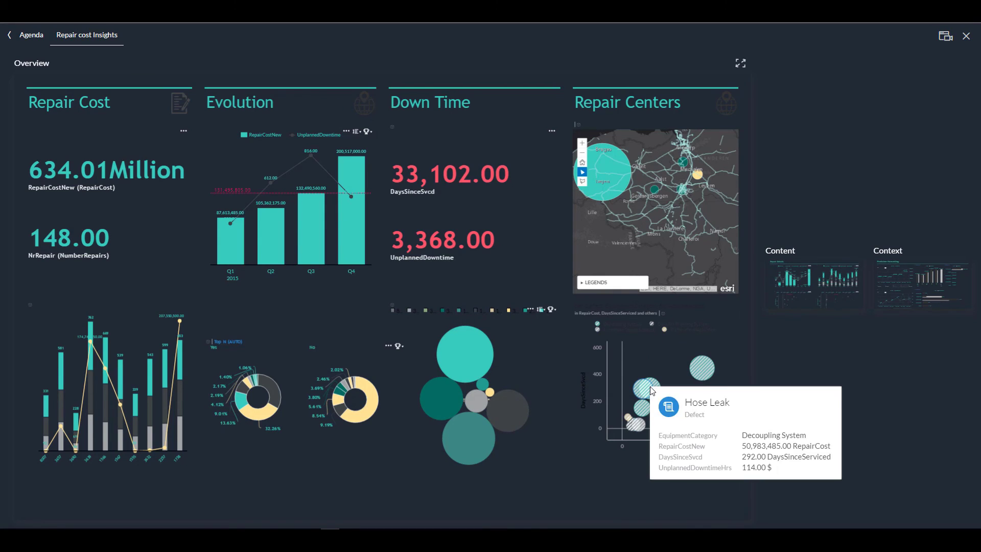
mouse_move(701, 375)
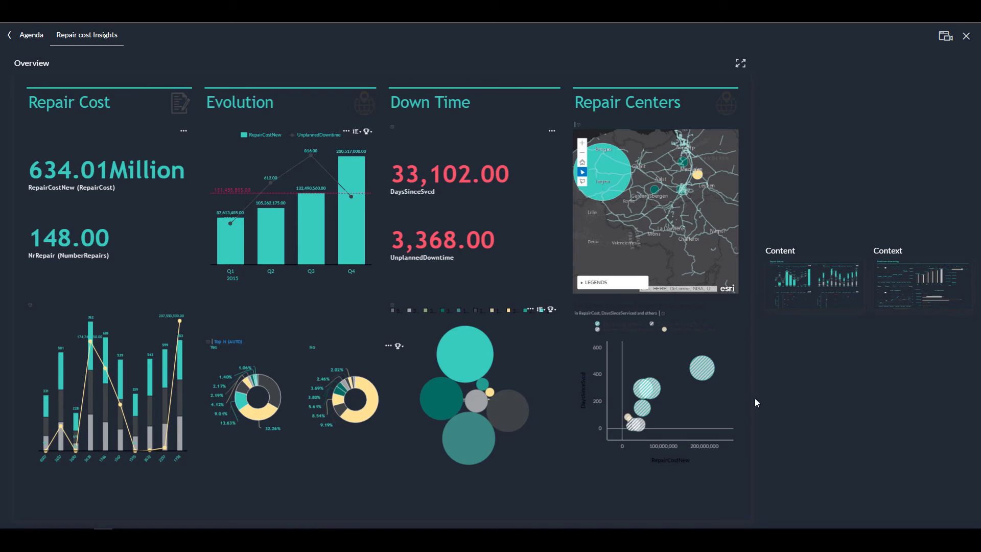
Show the Repair Details dashboard and open the top-left repair-cost chart's options menu
left_click(806, 305)
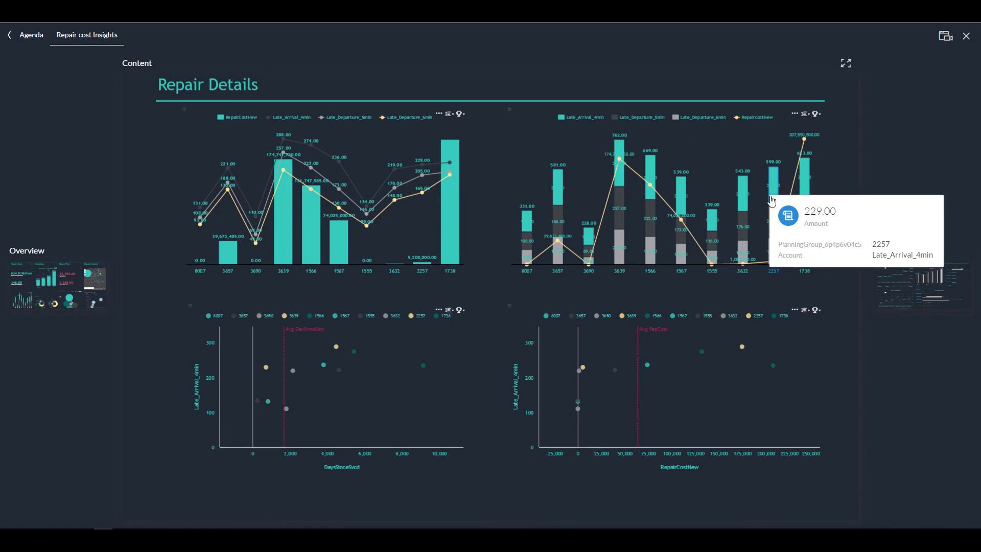
left_click(440, 116)
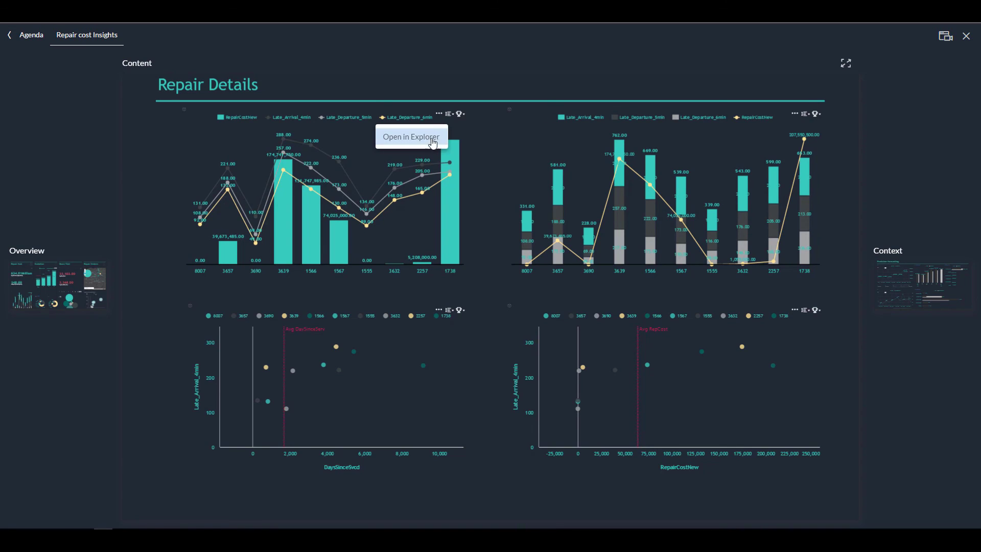
Open the repair-cost chart in Explorer and add the MajorRepairIn dimension
left_click(411, 135)
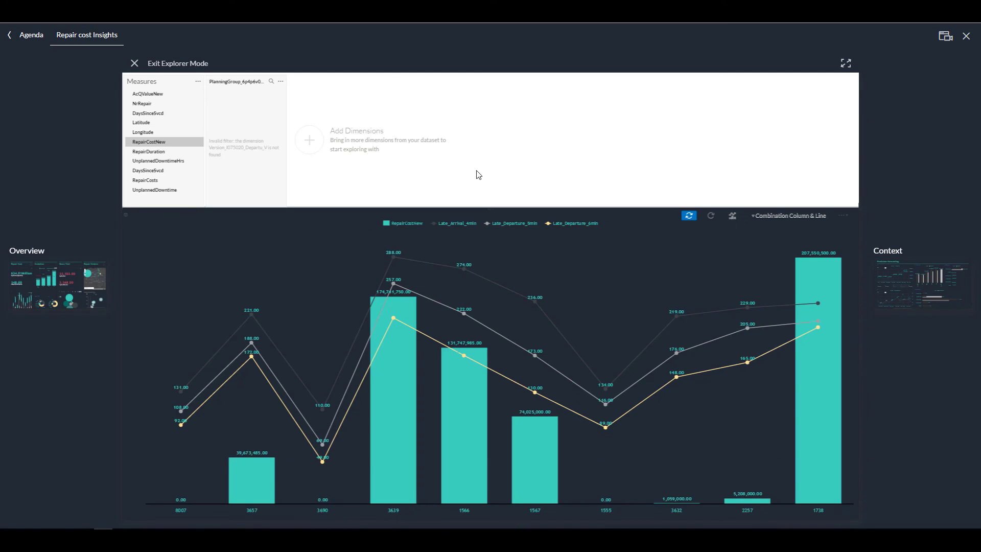
left_click(309, 141)
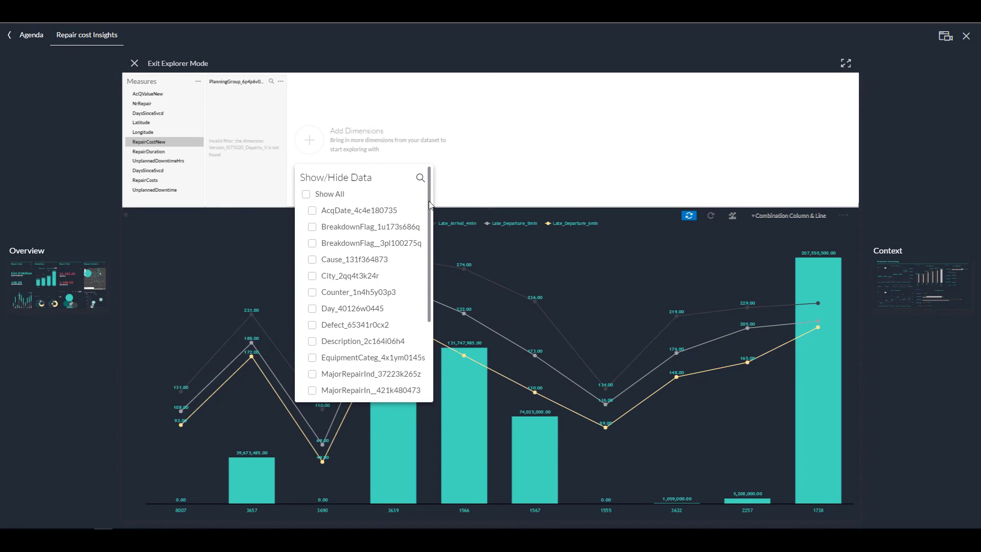
left_click_drag(429, 204, 435, 296)
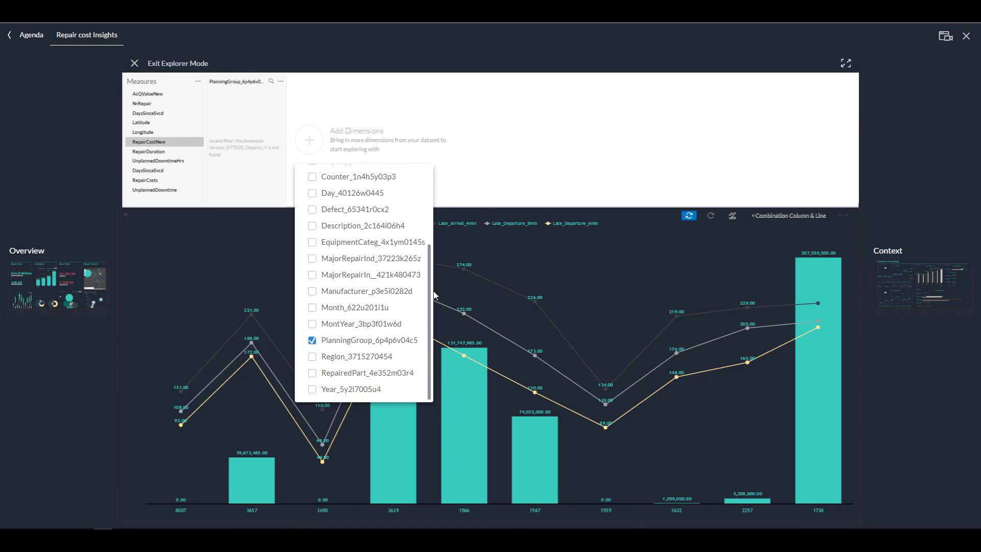
left_click(312, 276)
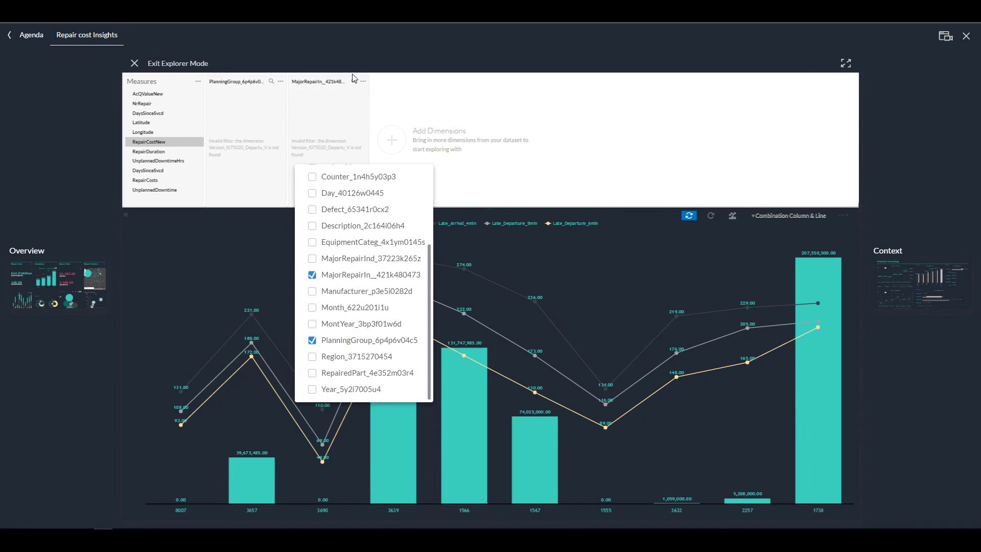
left_click(417, 107)
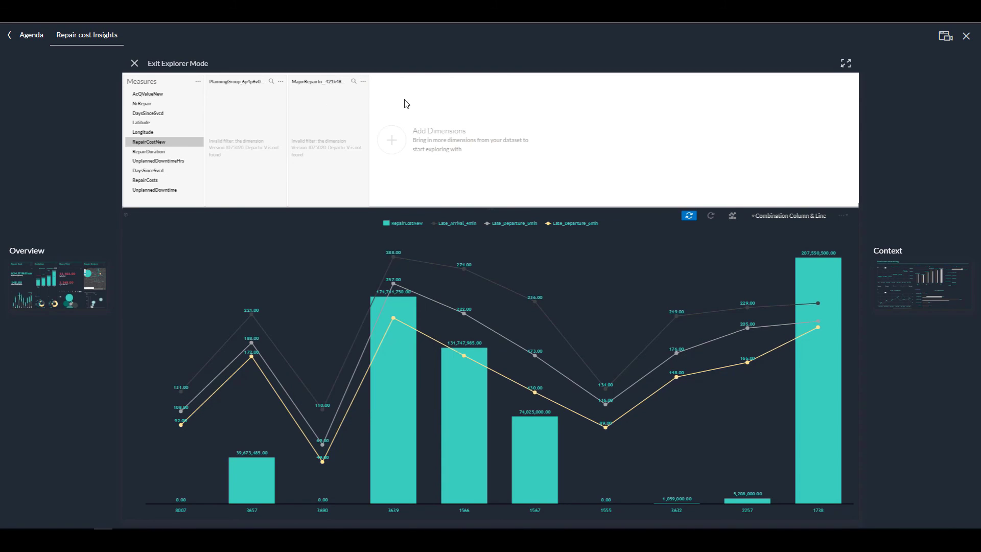
Filter to MajorRepairIn 2 and 4, planning groups 3639, 1738 and 3657, adding DaysSinceSvcd
left_click(323, 84)
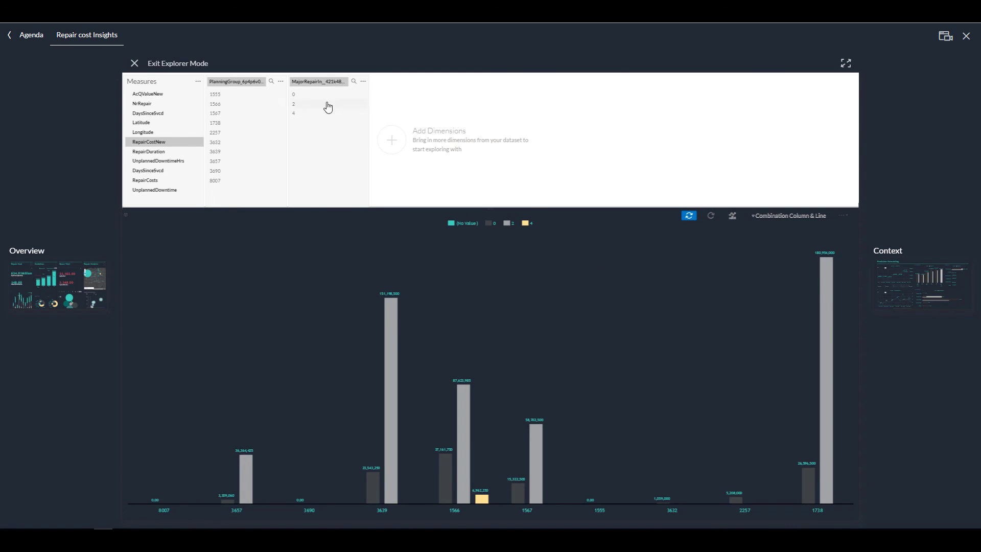
left_click(298, 105)
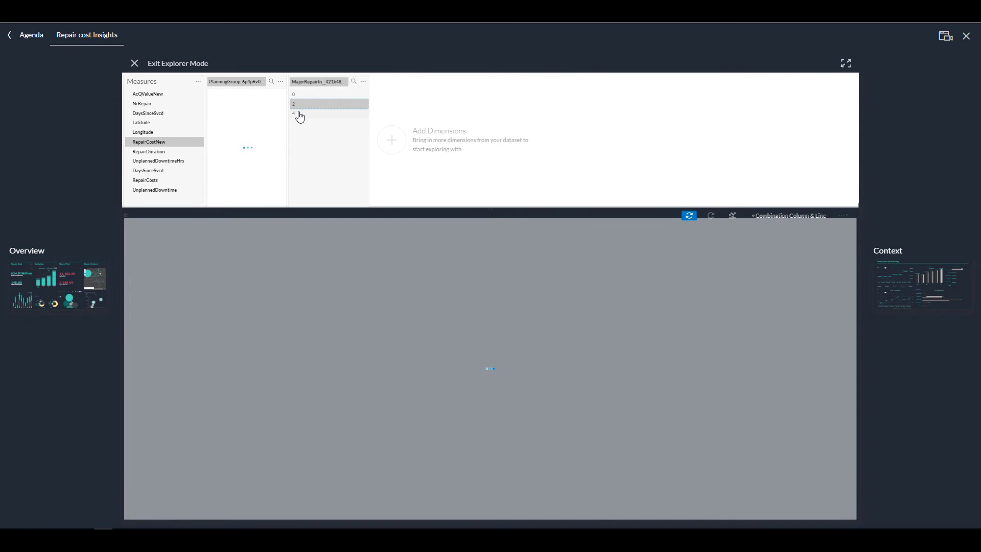
left_click(299, 114)
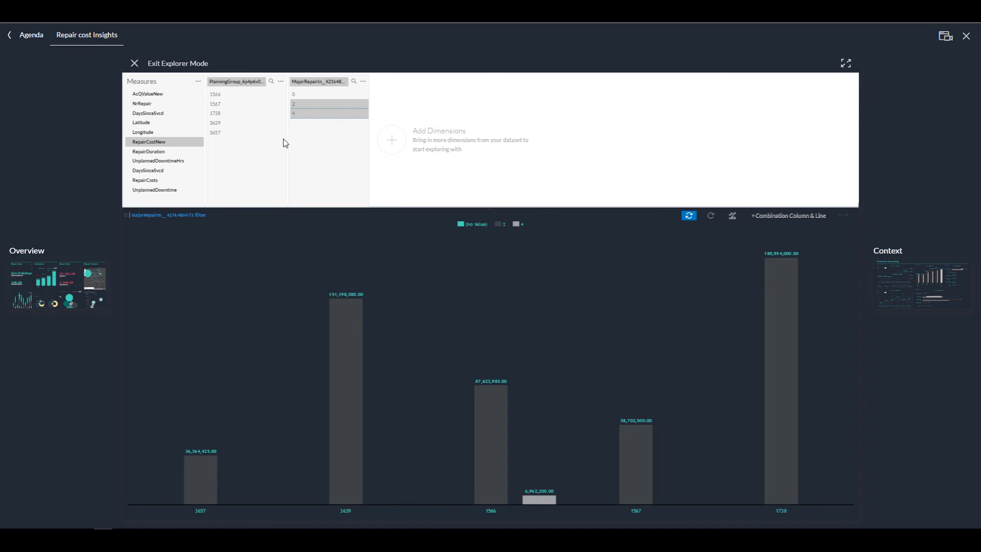
left_click(220, 123)
left_click(221, 113)
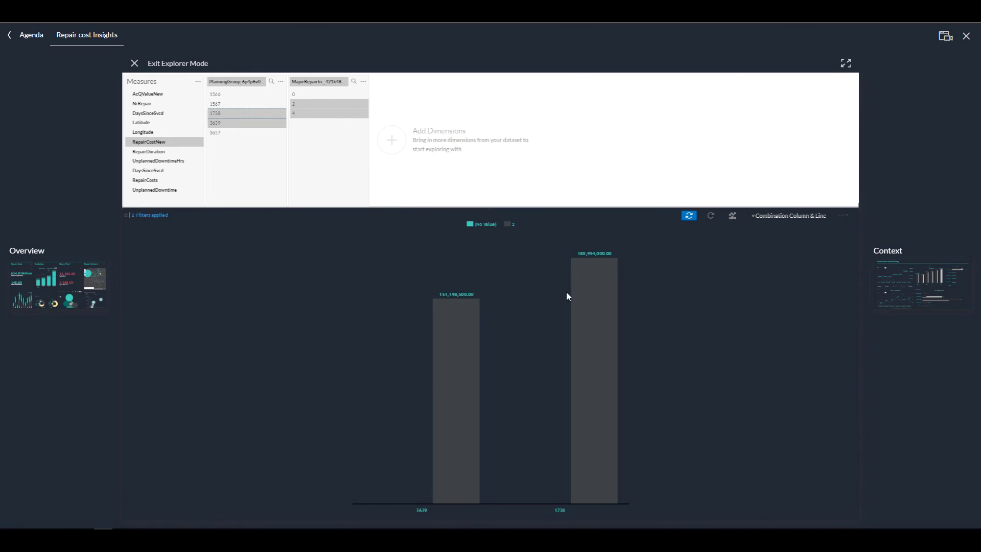
left_click(157, 172)
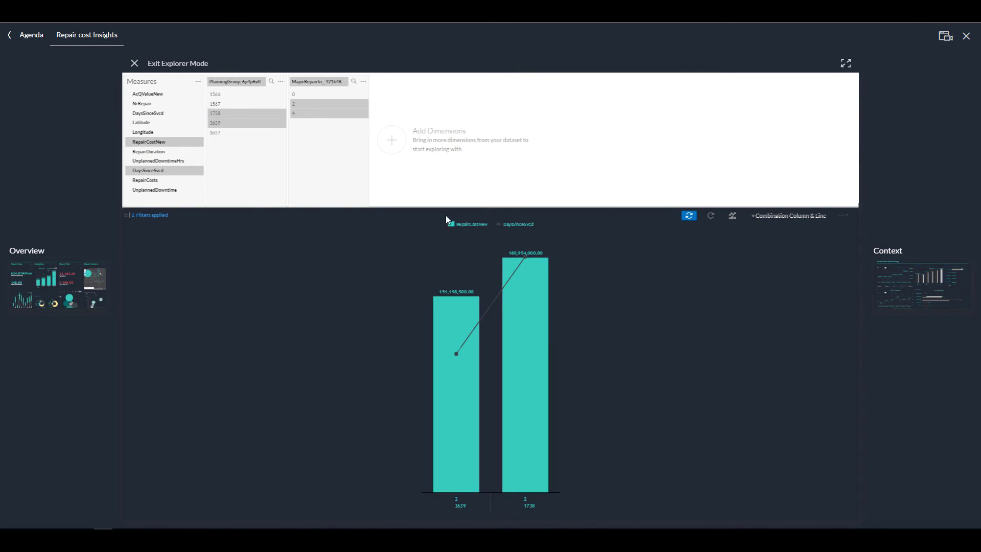
left_click(215, 133)
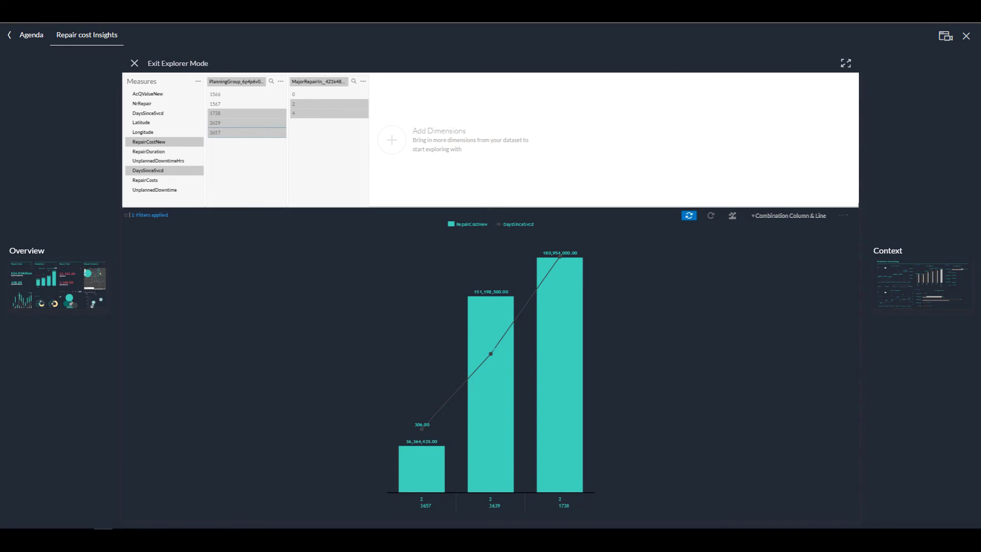
Exit Explorer and read point values on the Repair Details scatter plots
left_click(176, 63)
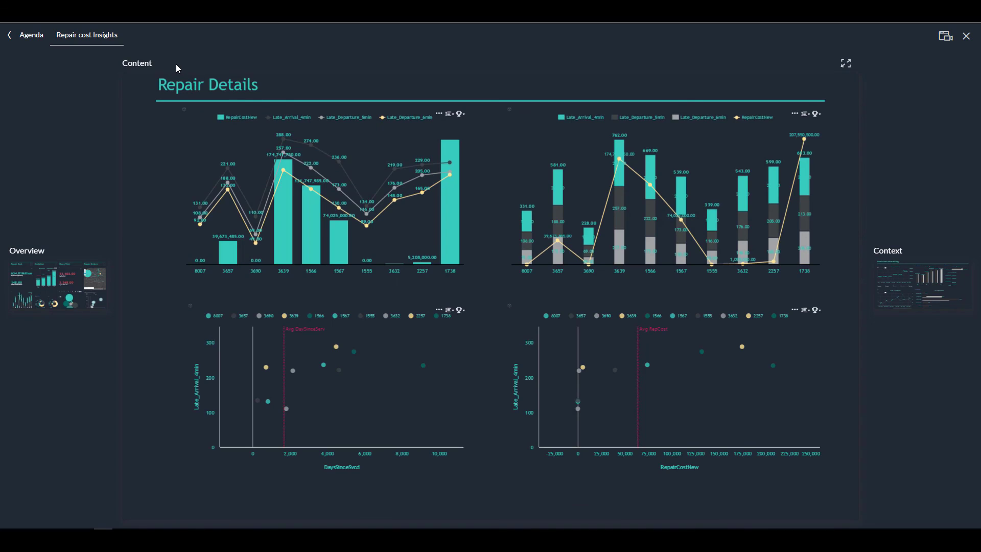
mouse_move(425, 371)
mouse_move(741, 348)
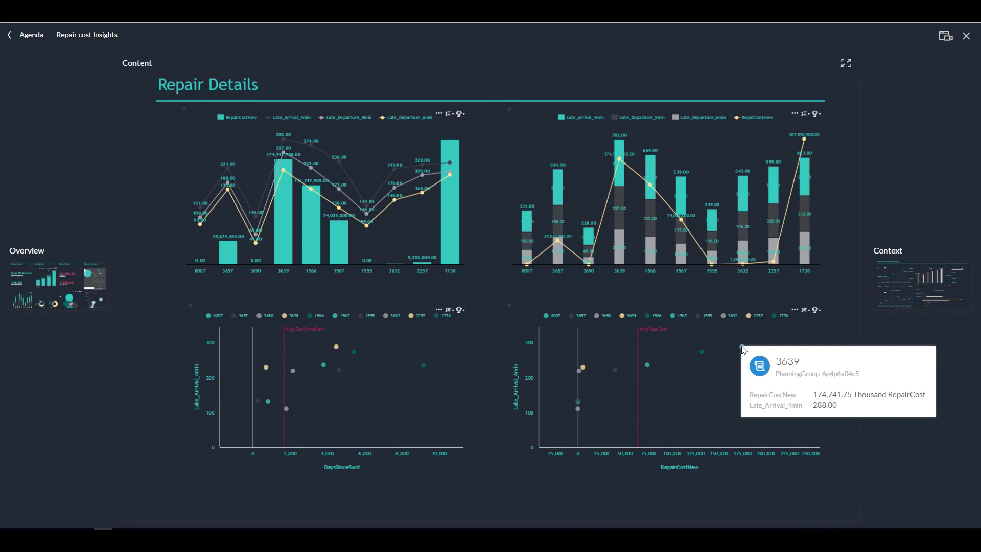
Show the Predictive Forecasting page and read actual versus predicted repair cost values
left_click(919, 284)
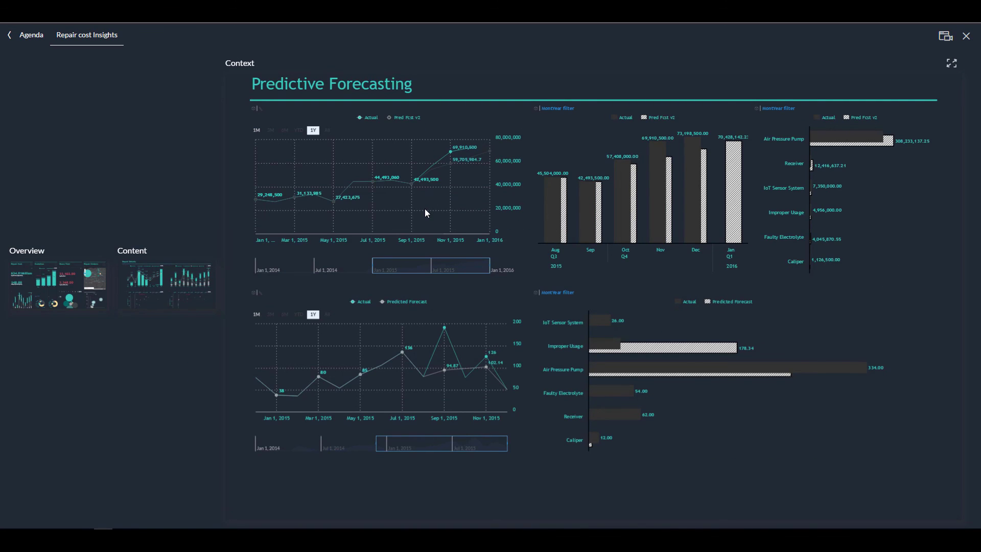
mouse_move(476, 160)
mouse_move(444, 332)
mouse_move(703, 176)
mouse_move(916, 145)
mouse_move(754, 382)
Return to the Repair cost Insights overview, then back to the Public Transport agenda
left_click(71, 291)
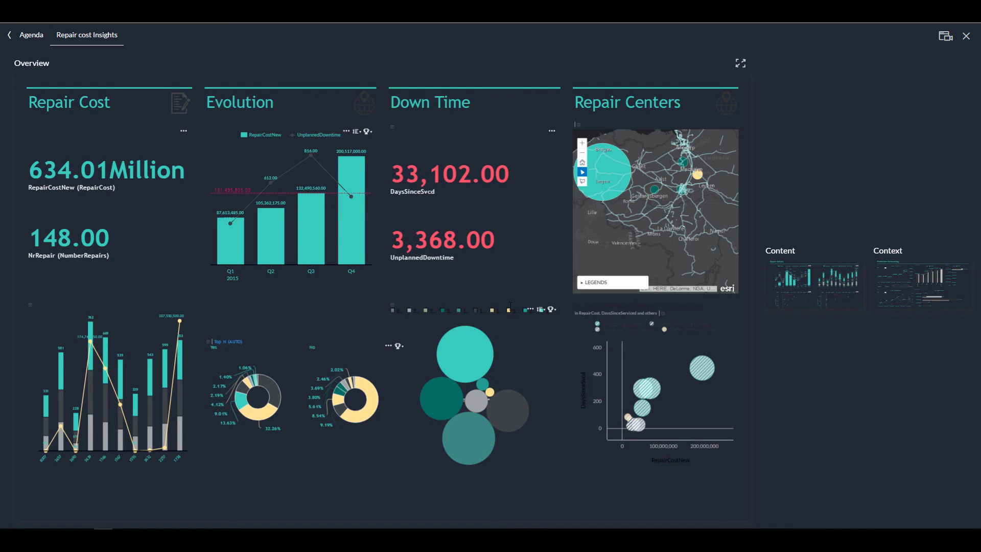
left_click(31, 36)
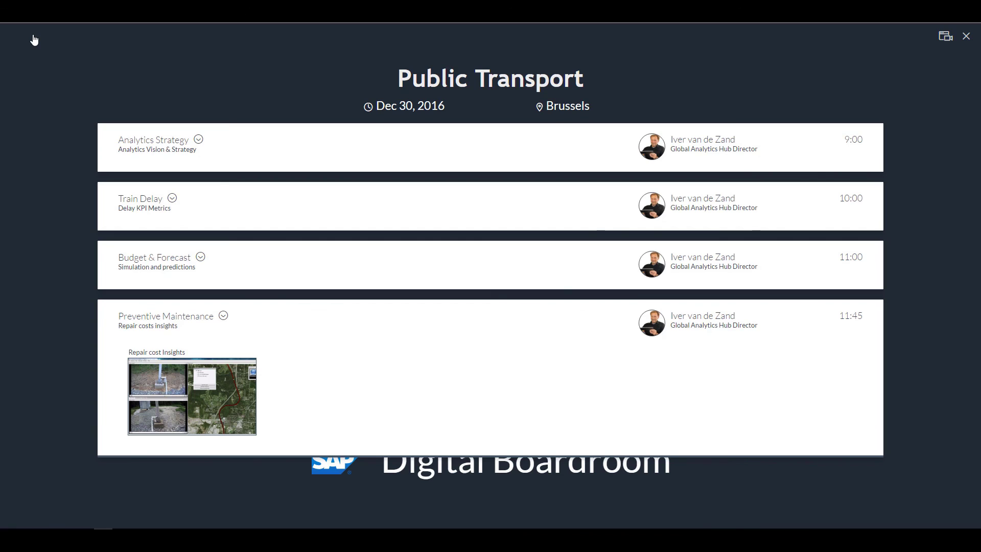